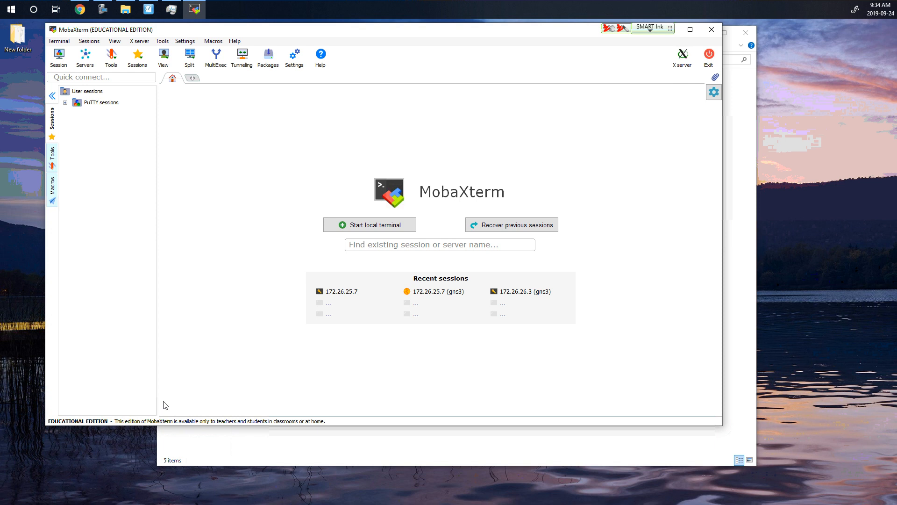
# - Set up a new SSH session to remote host 172.26.25.7 with the specified username gns3
pyautogui.rightClick(81, 93)
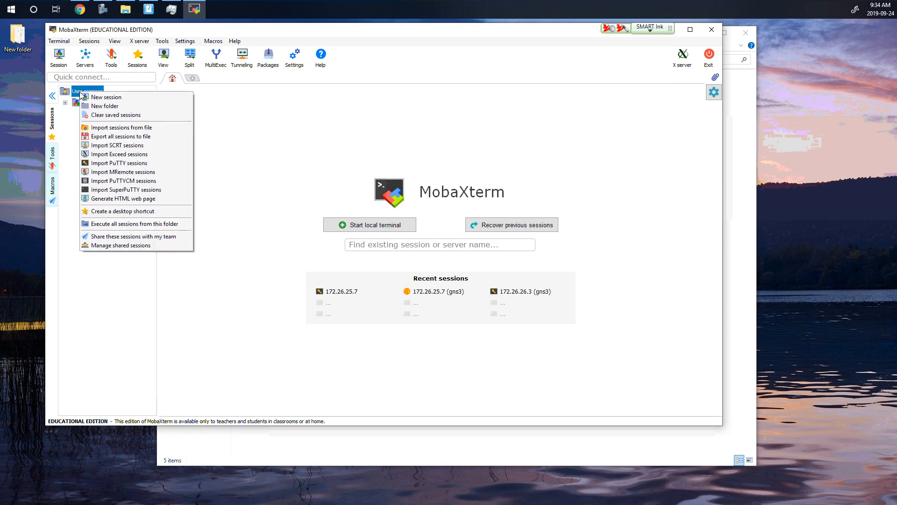
pyautogui.click(105, 97)
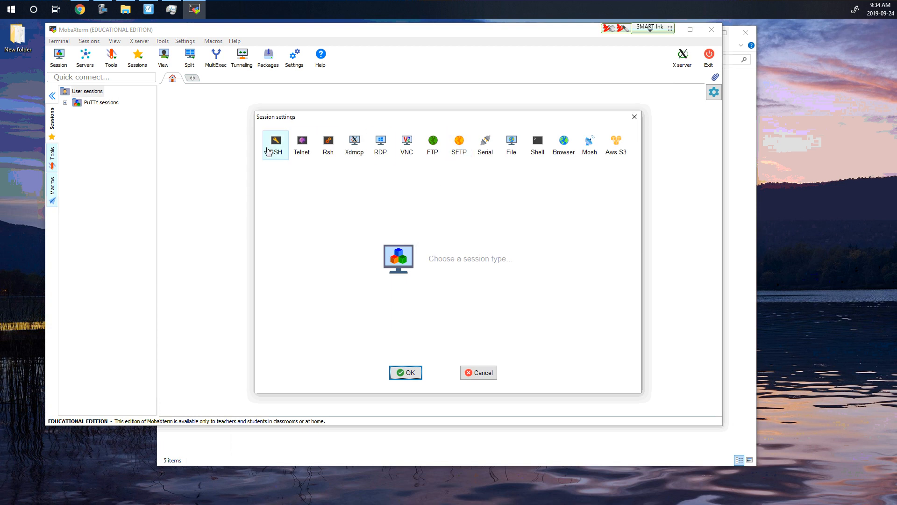
pyautogui.moveTo(418, 123); pyautogui.dragTo(183, 128)
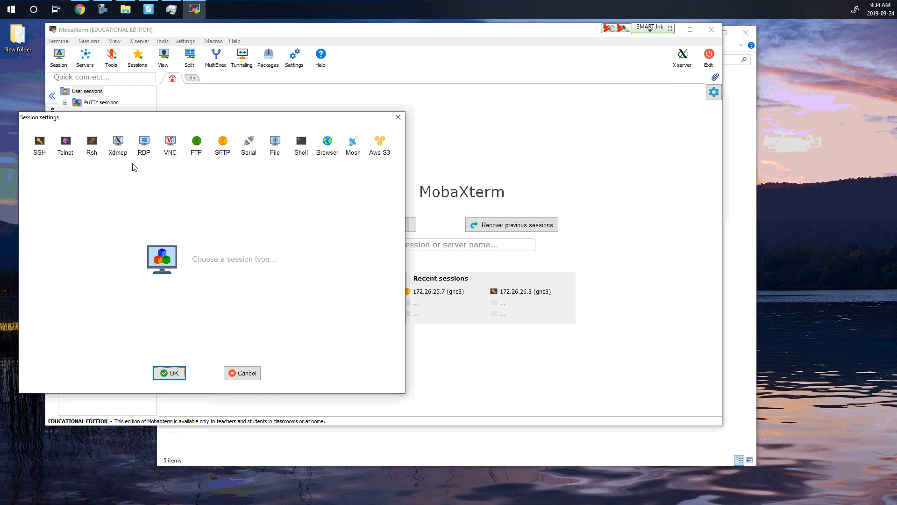
pyautogui.click(41, 144)
pyautogui.click(138, 201)
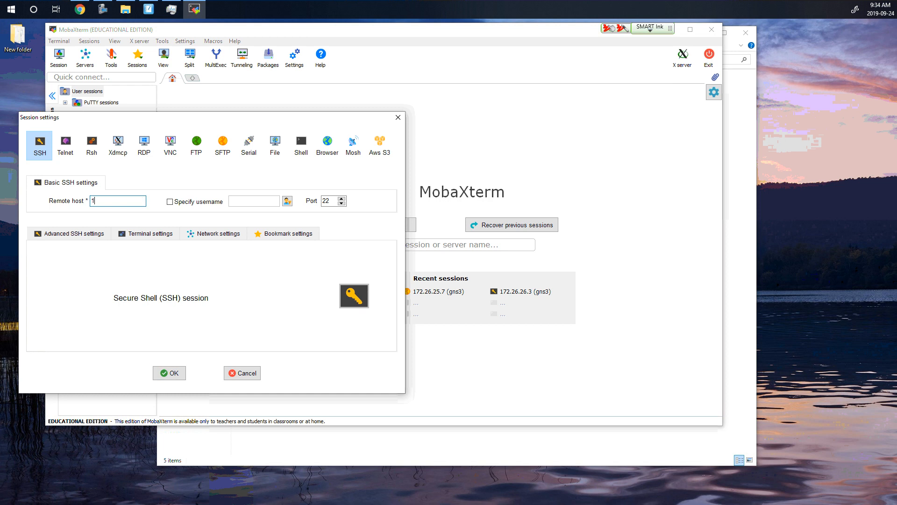
pyautogui.write('172.26.25.7')
pyautogui.click(170, 202)
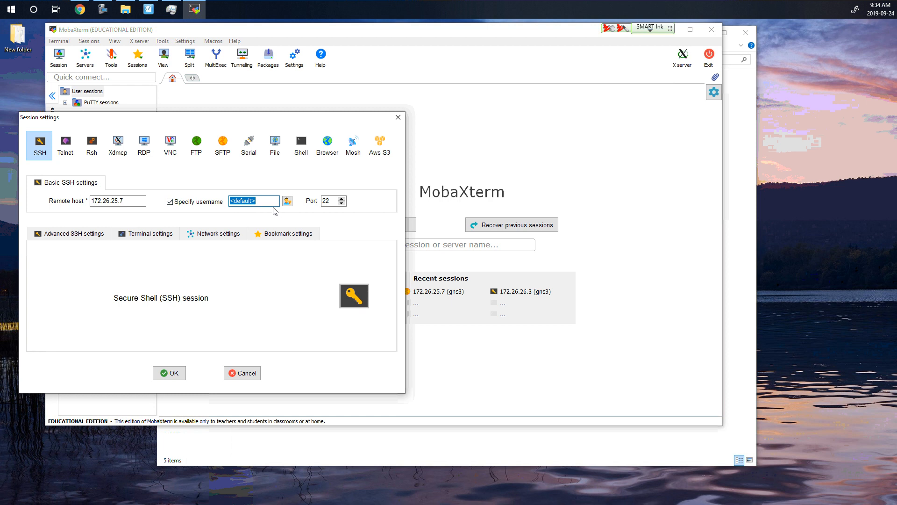
pyautogui.write('gns3')
pyautogui.doubleClick(335, 202)
# - Name the SSH session "gns3 server" in its bookmark settings and start it
pyautogui.click(283, 233)
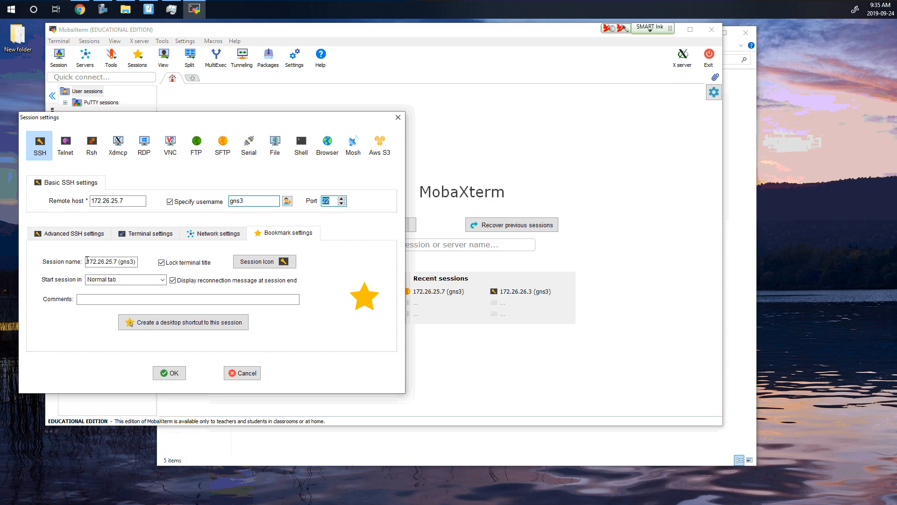
pyautogui.moveTo(86, 261); pyautogui.dragTo(156, 260)
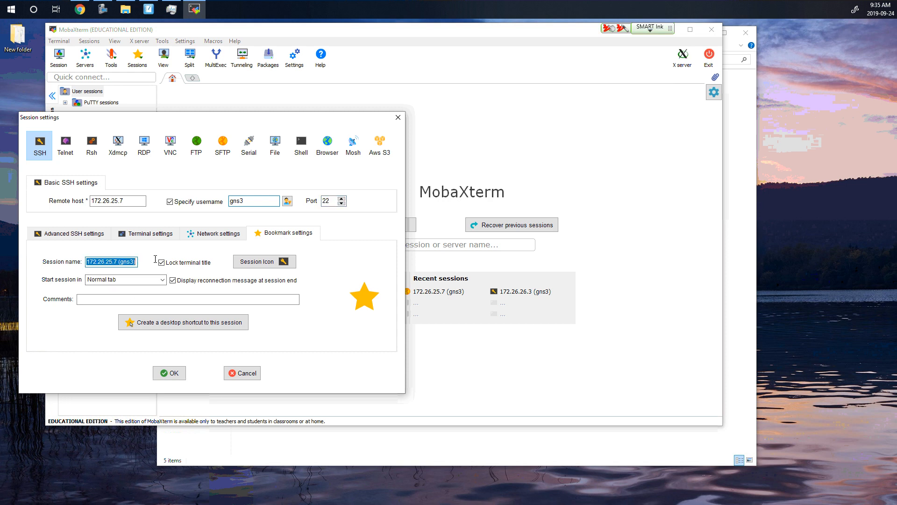
pyautogui.write('gns3 server')
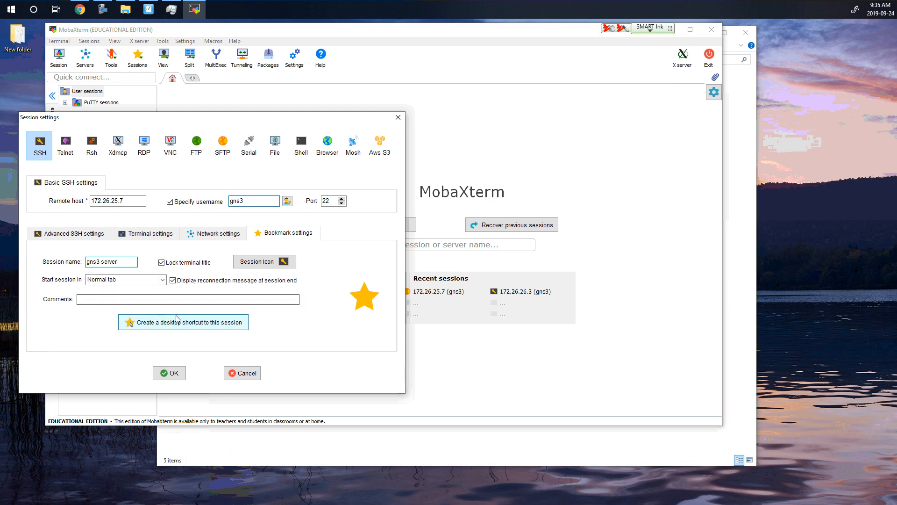
pyautogui.click(168, 373)
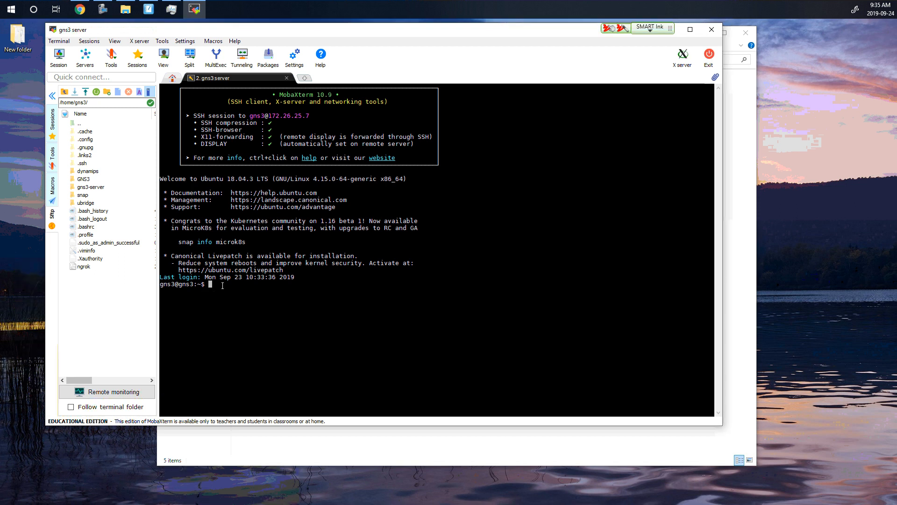
# - Run the tree command in the gns3 server terminal to list the directory structure, and clear the screen
pyautogui.press('Return')
pyautogui.press('Return')
pyautogui.press('Return')
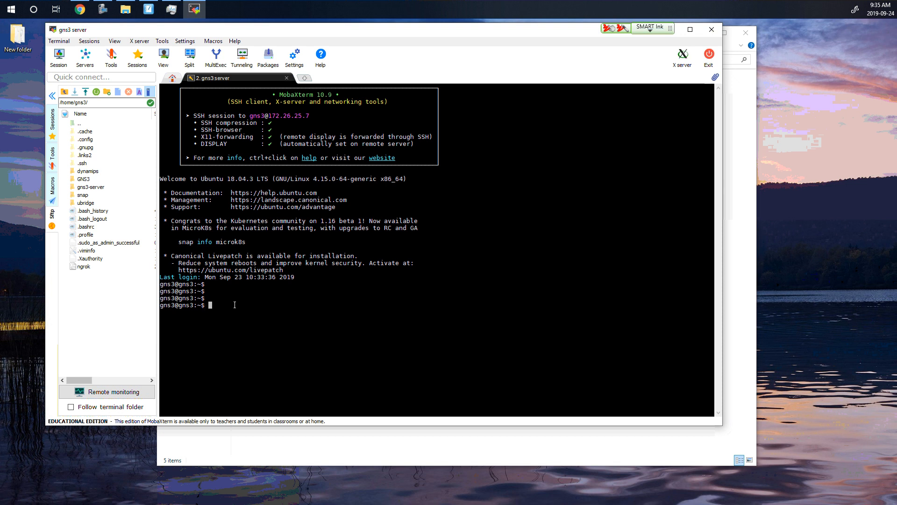
pyautogui.write('tree')
pyautogui.press('Return')
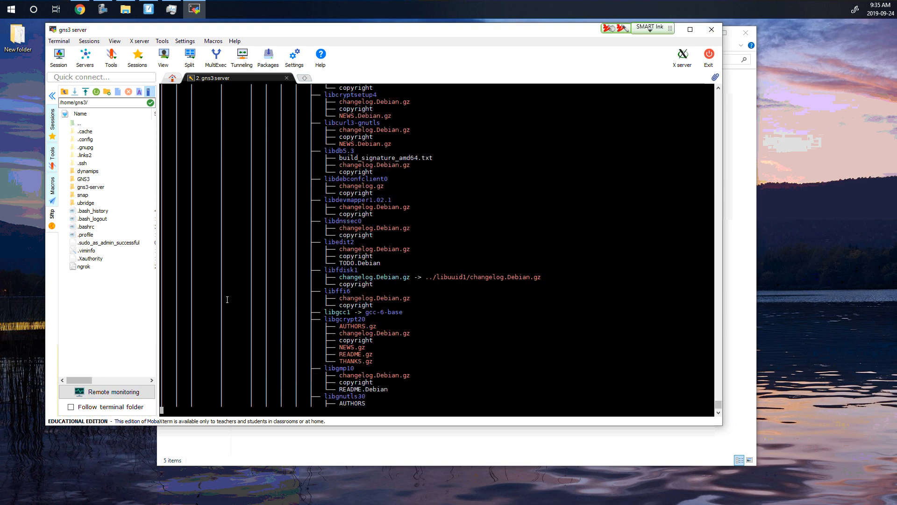
pyautogui.hotkey('ctrl', 'l')
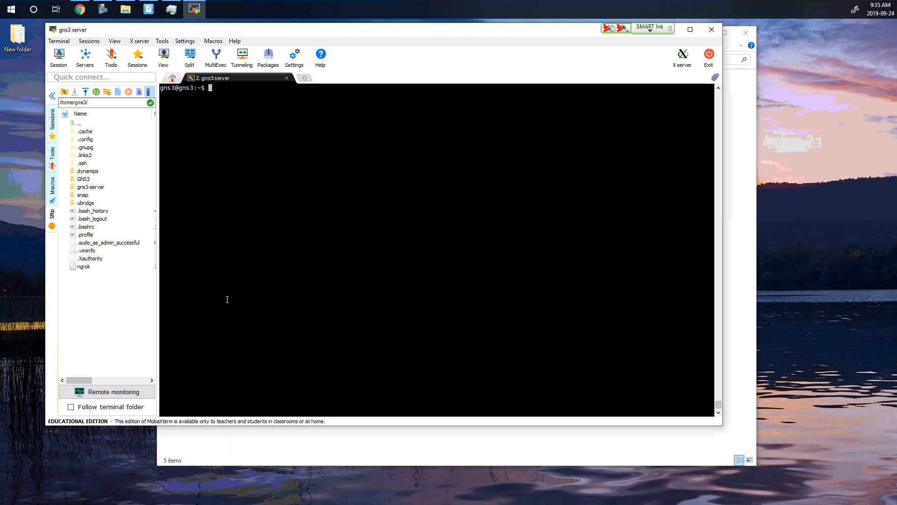
# - Create and open an SFTP session to 172.26.25.7 with username gns3, and browse the remote files up to the root directory
pyautogui.click(52, 119)
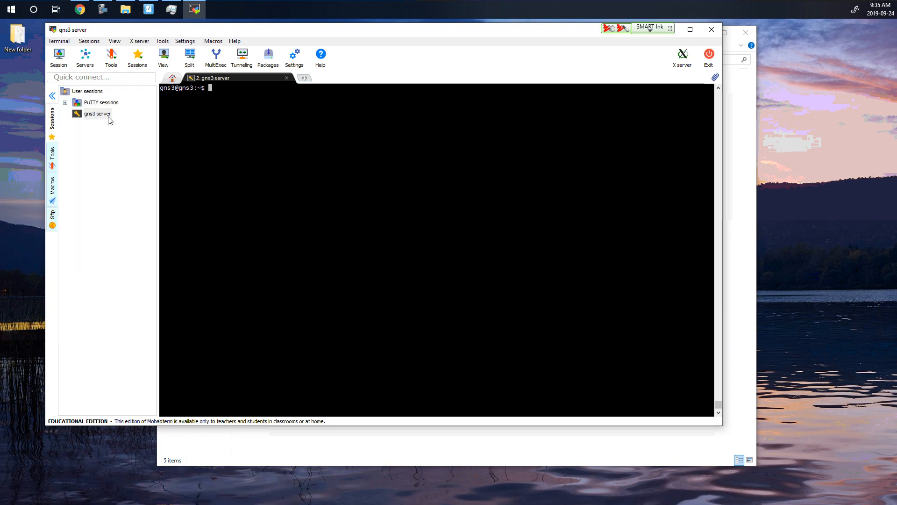
pyautogui.rightClick(93, 94)
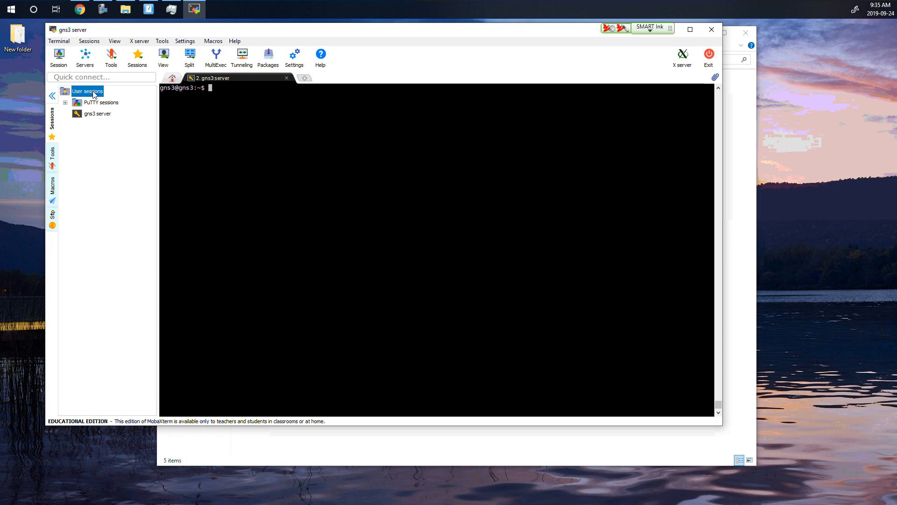
pyautogui.click(133, 99)
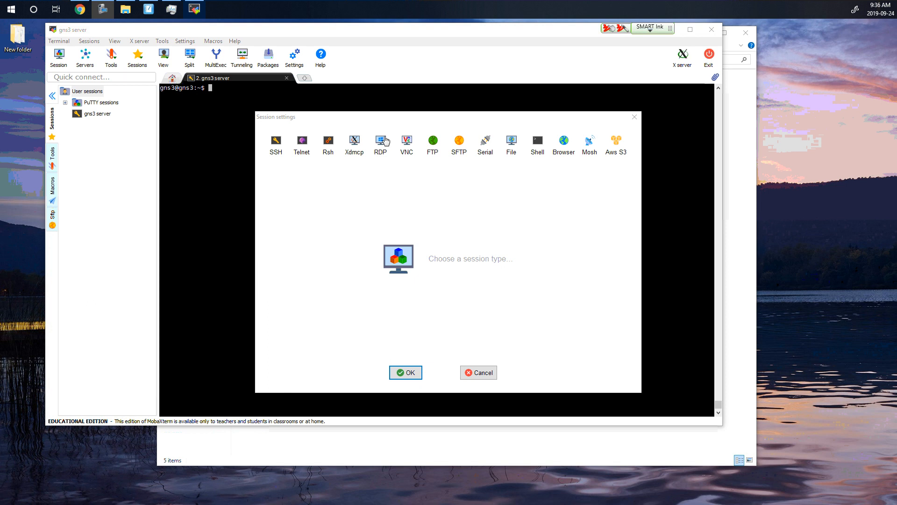
pyautogui.click(456, 152)
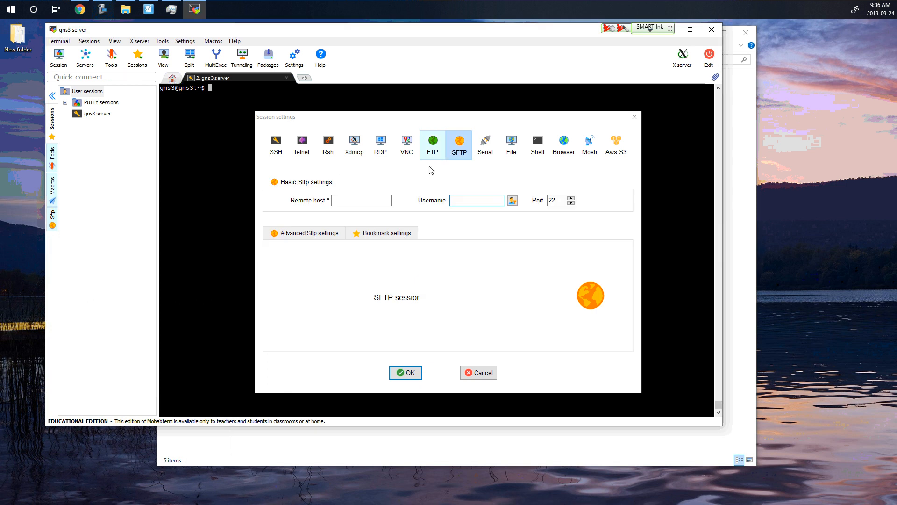
pyautogui.click(363, 198)
pyautogui.write('172')
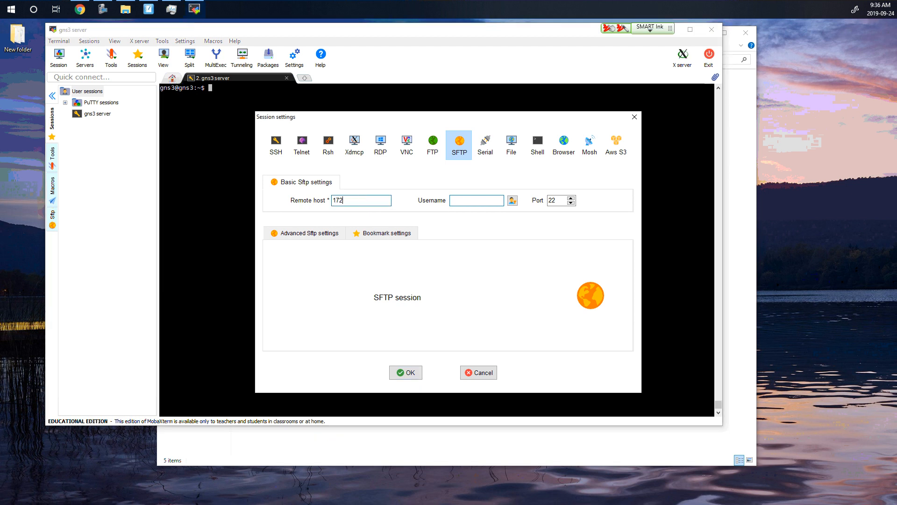
pyautogui.write('.26.25.7')
pyautogui.click(462, 203)
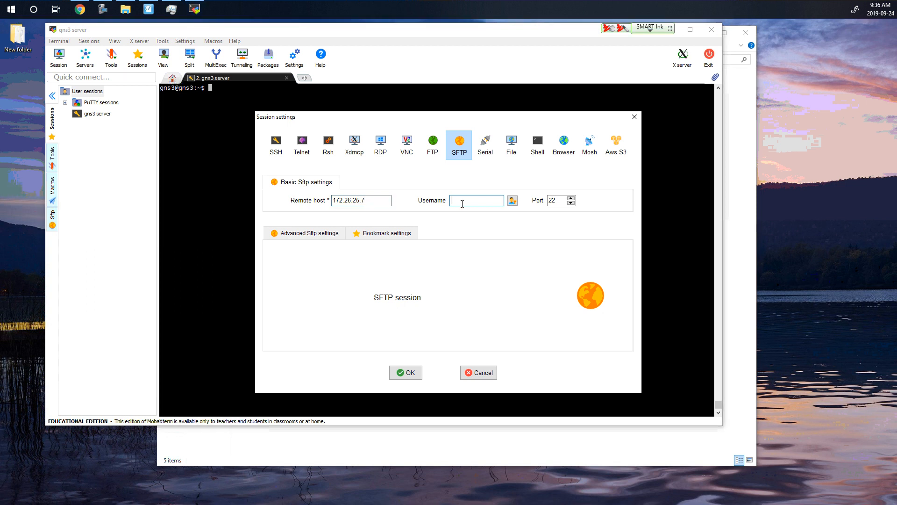
pyautogui.write('gns3')
pyautogui.click(405, 374)
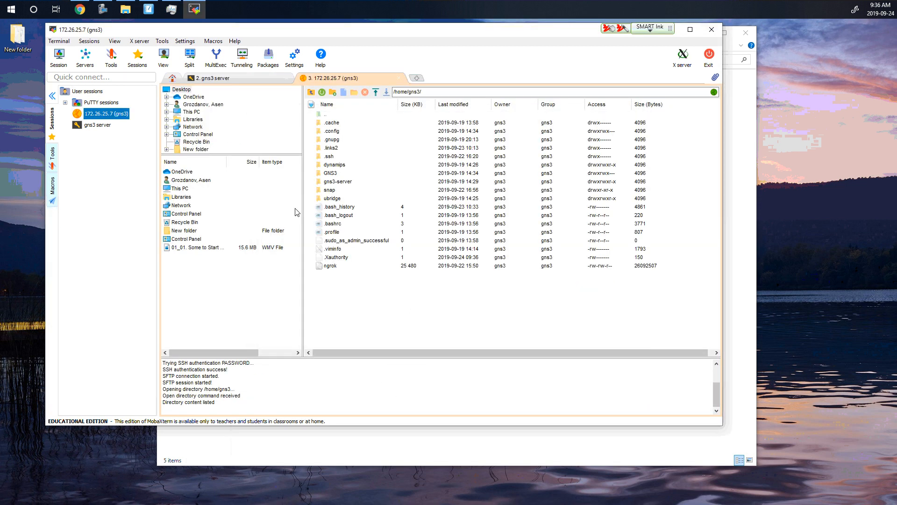
pyautogui.doubleClick(326, 115)
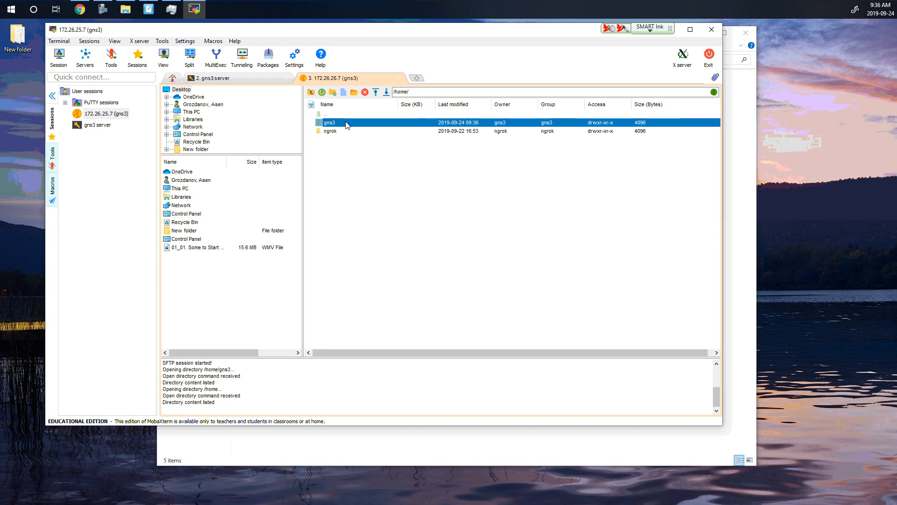
pyautogui.doubleClick(326, 114)
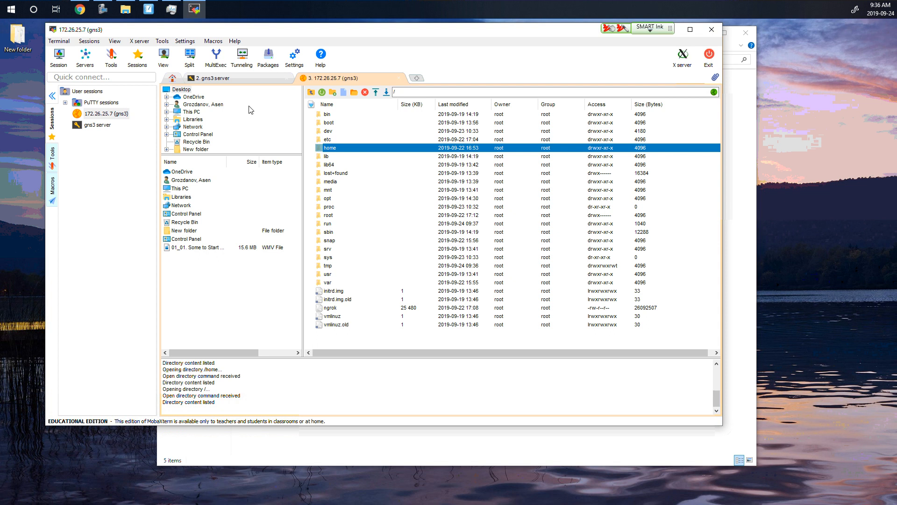
# - Set up a new RDP session to remote host 172.26.25.8 and enter the account's username
pyautogui.rightClick(93, 92)
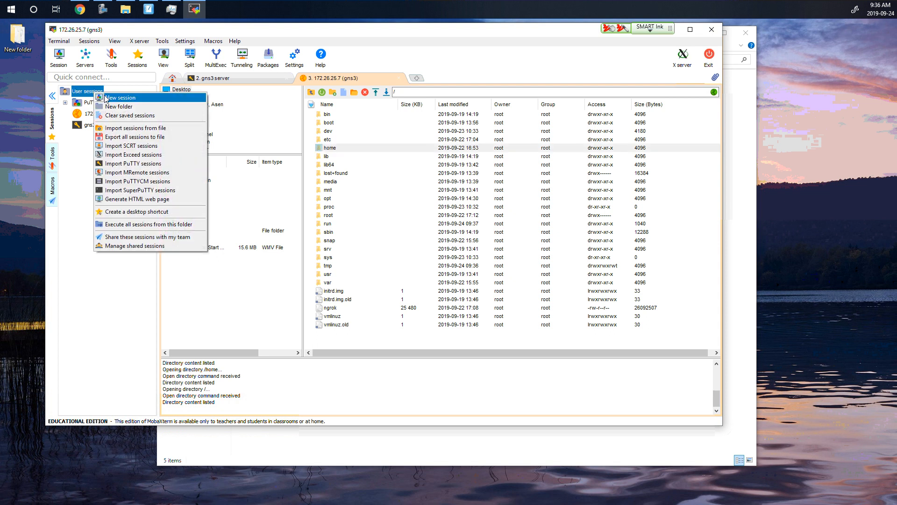
pyautogui.click(108, 99)
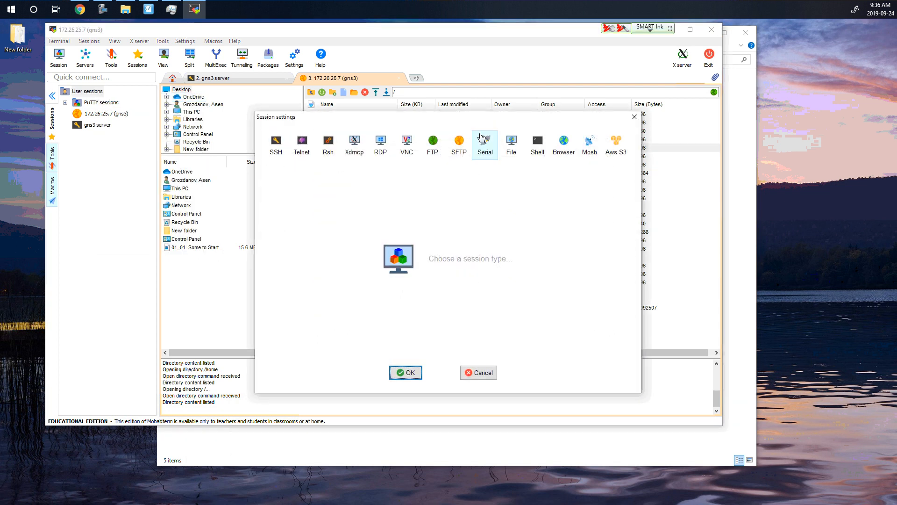
pyautogui.click(380, 149)
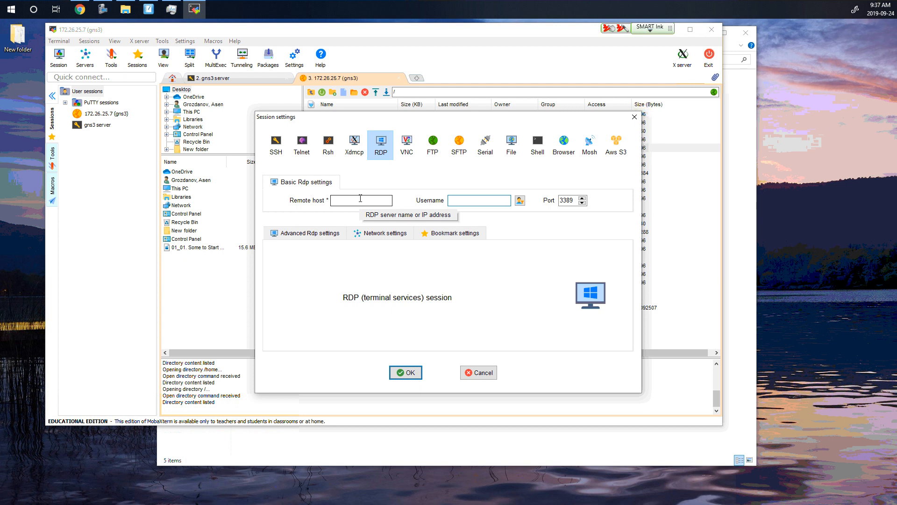
pyautogui.click(364, 200)
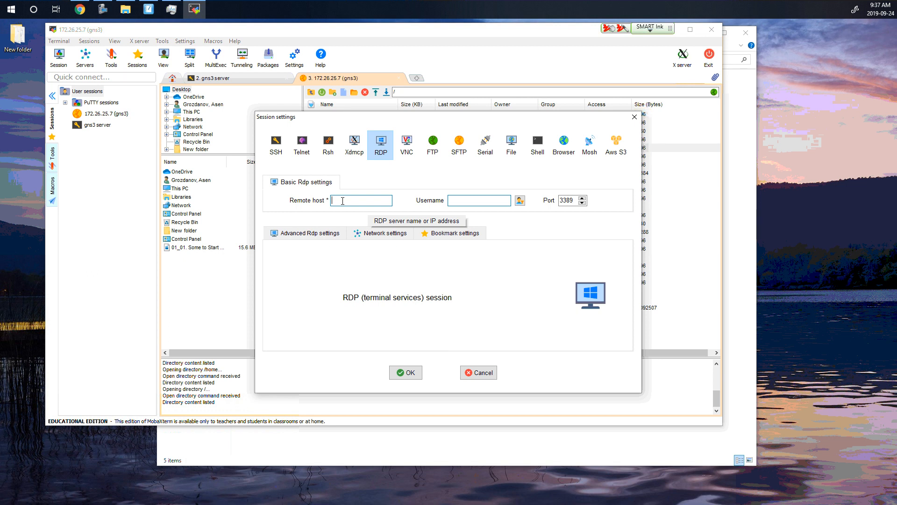
pyautogui.write('17')
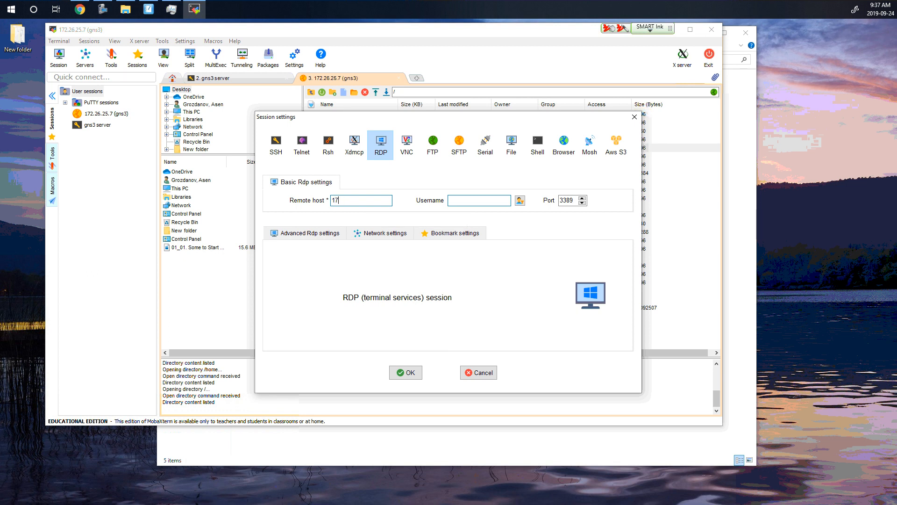
pyautogui.write('2.26')
pyautogui.press('BackSpace')
pyautogui.write('8')
pyautogui.click(463, 199)
pyautogui.write('asen')
# - Name the RDP session "www" in its bookmark settings and start it
pyautogui.click(433, 237)
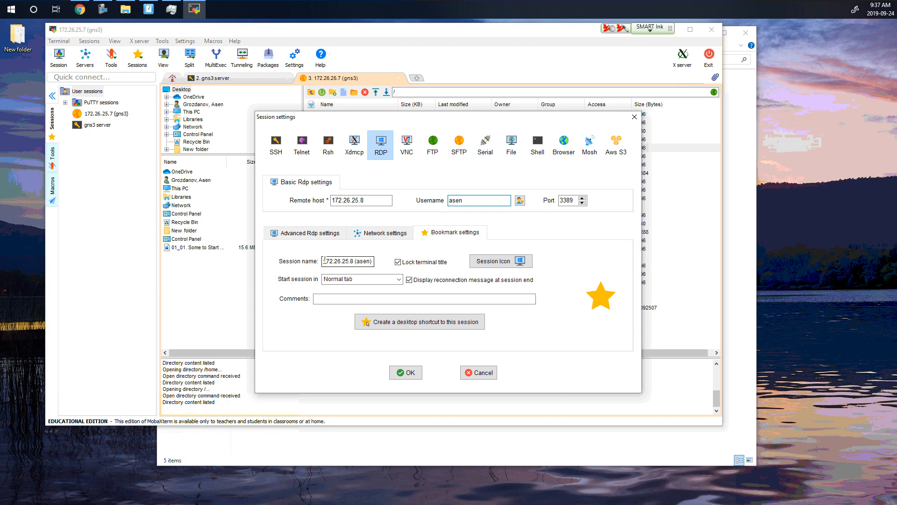
pyautogui.moveTo(324, 261); pyautogui.dragTo(399, 263)
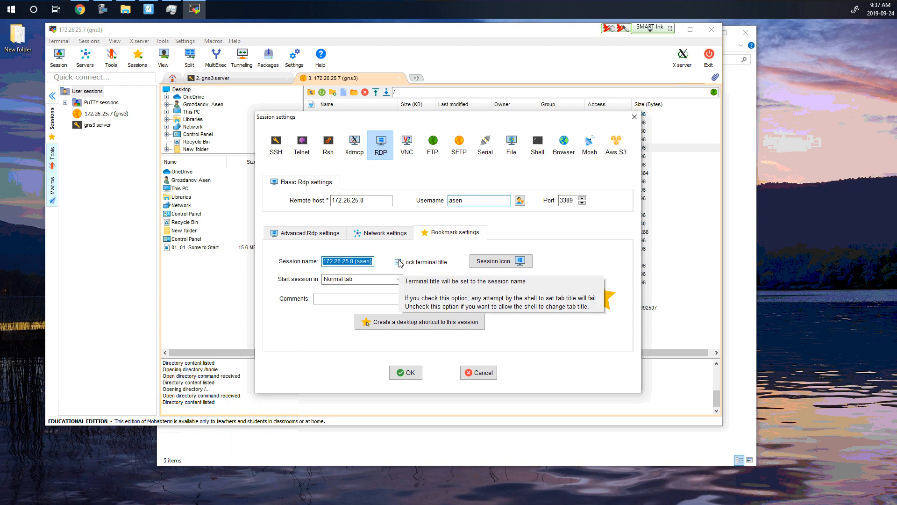
pyautogui.write('www')
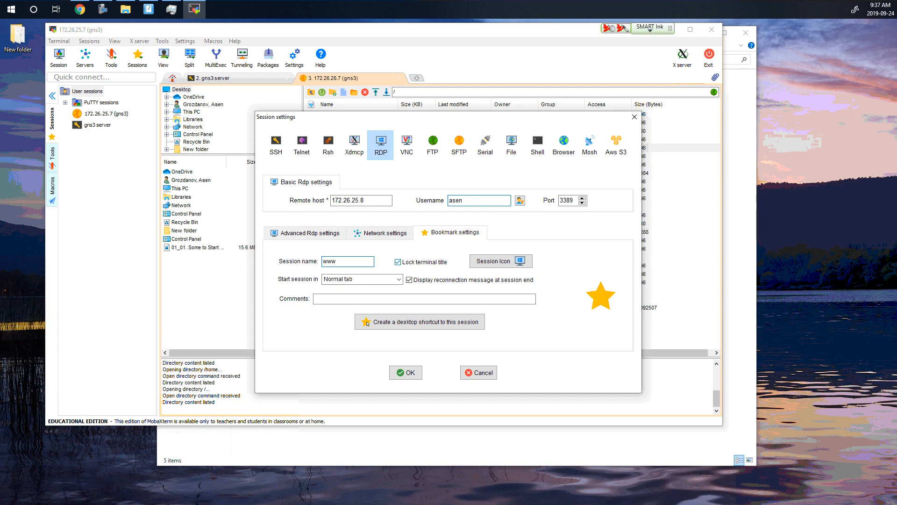
pyautogui.click(410, 374)
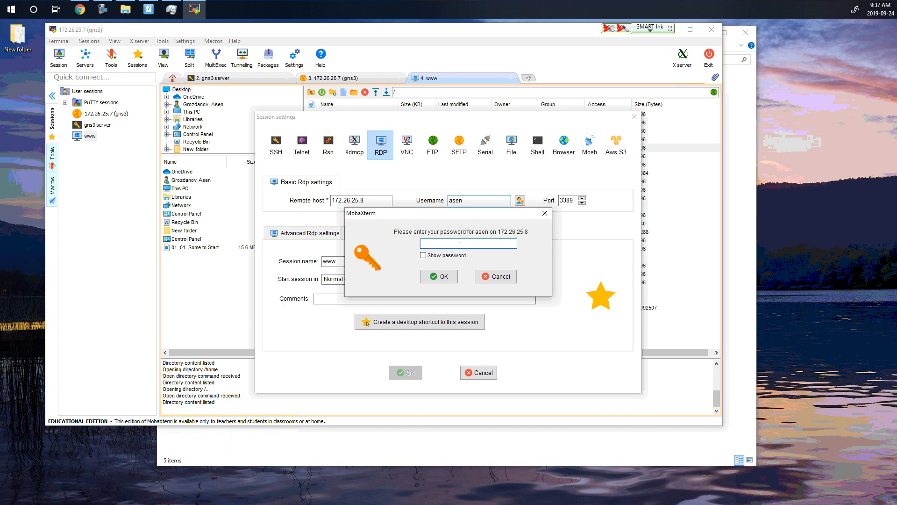
# - Enter the account password for 172.26.25.8 to connect to the remote desktop
pyautogui.write('******')
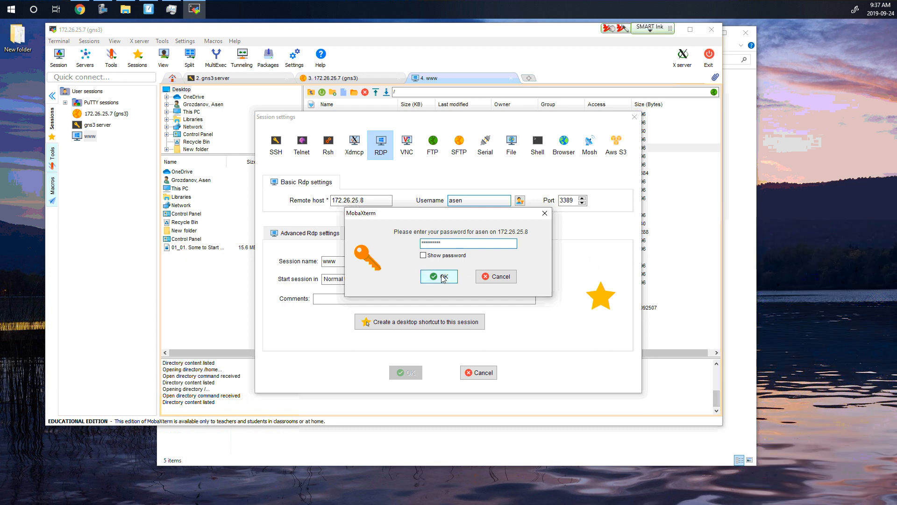
pyautogui.click(444, 278)
pyautogui.click(401, 374)
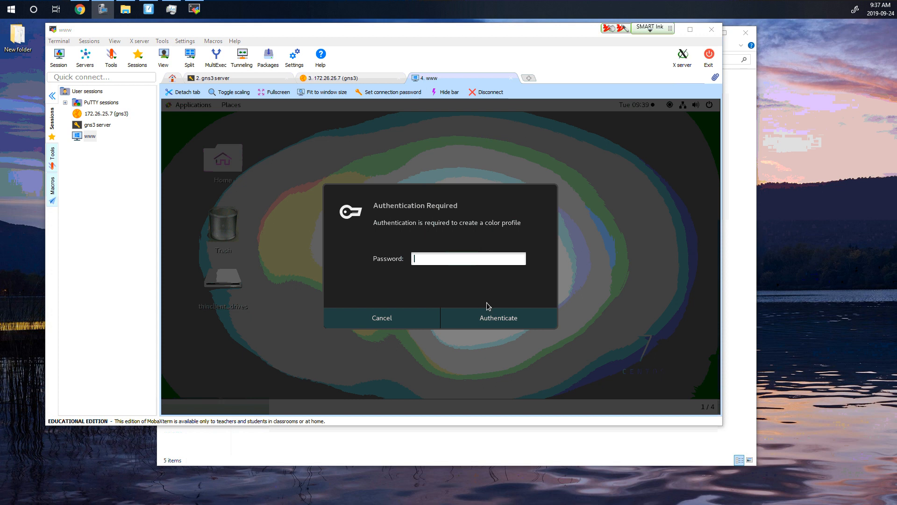
# - Dismiss the color profile authentication requests and open the Home folder on the remote desktop
pyautogui.click(399, 326)
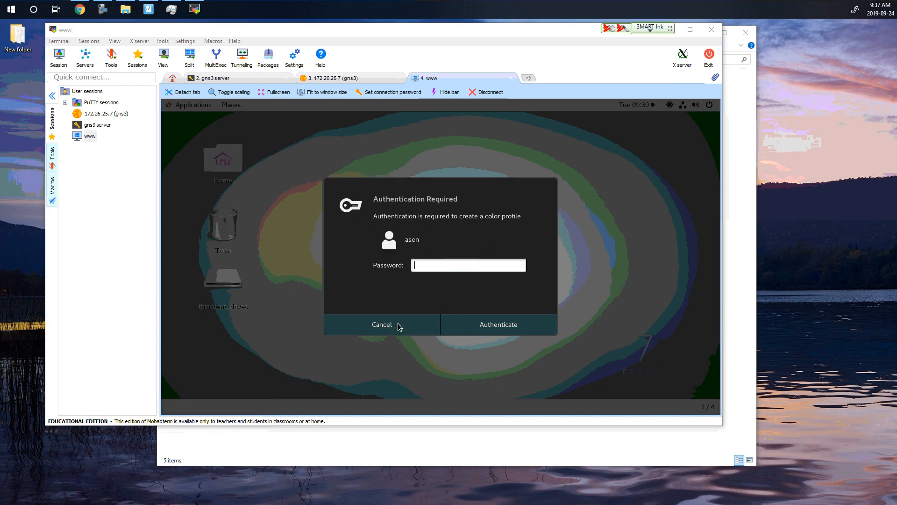
pyautogui.click(395, 324)
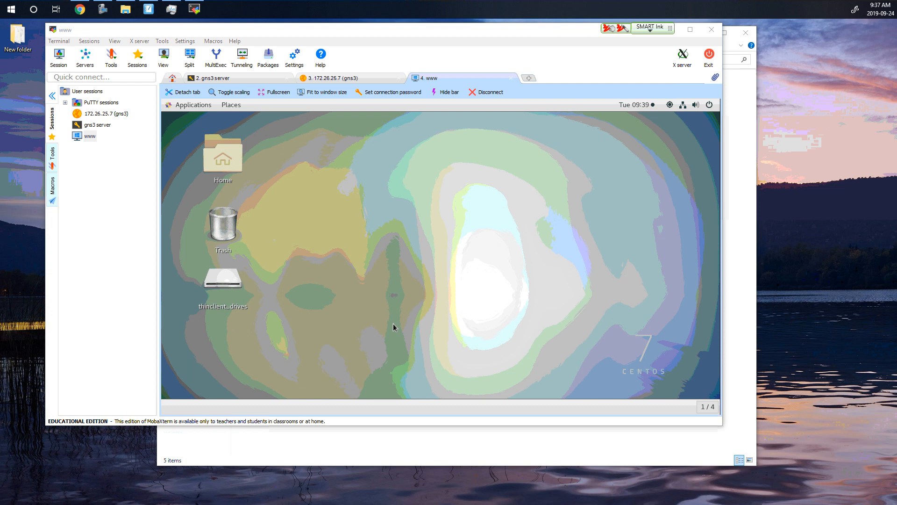
pyautogui.doubleClick(236, 167)
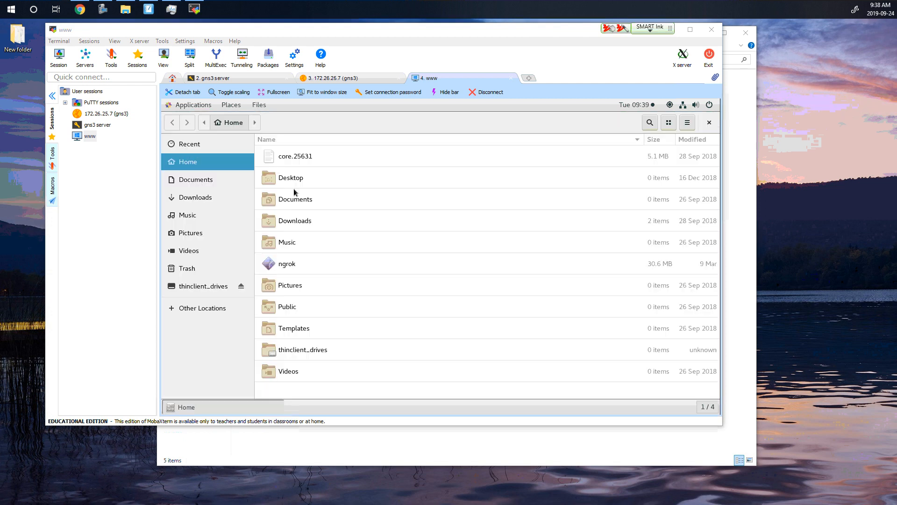
# - Browse the remote desktop's file system from its root to the /var/www folder
pyautogui.click(218, 308)
pyautogui.click(307, 169)
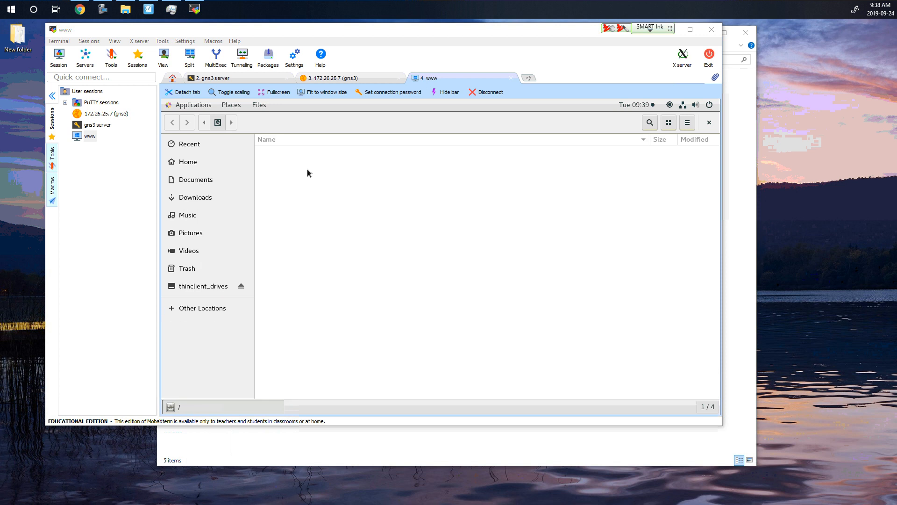
pyautogui.scroll(-5, 309, 293)
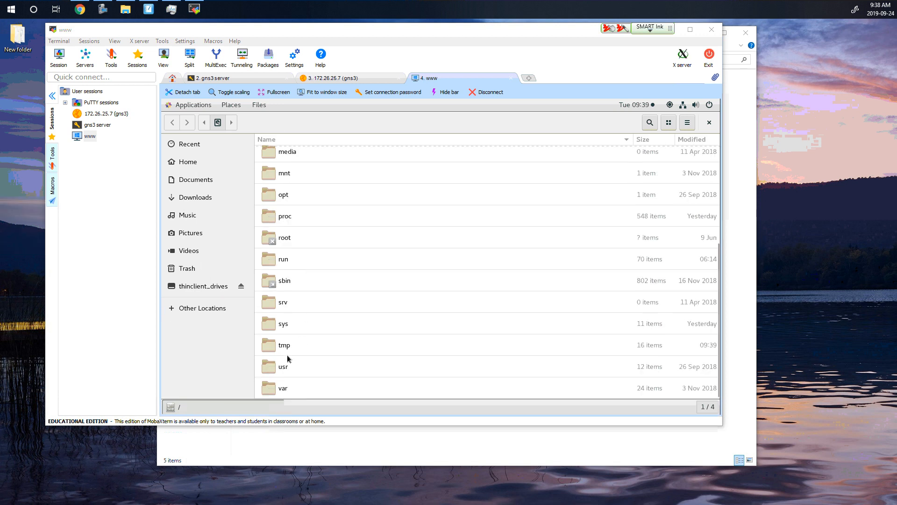
pyautogui.doubleClick(280, 388)
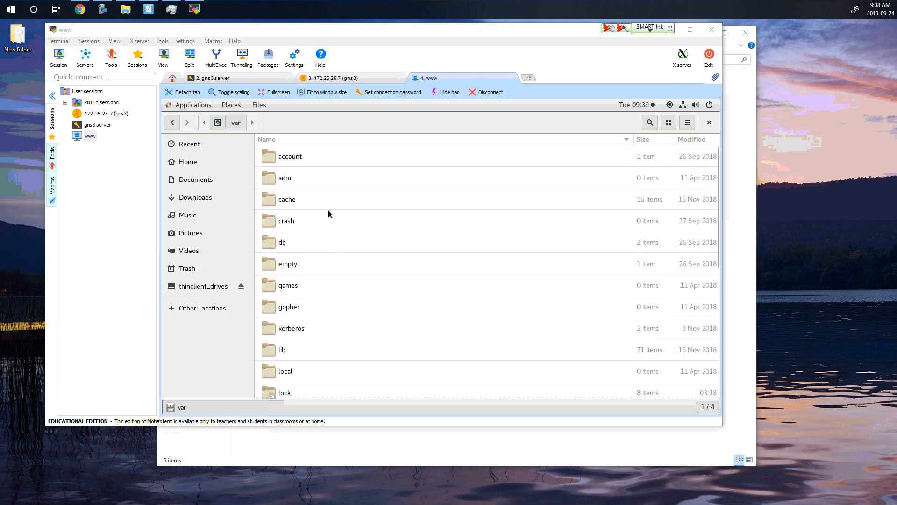
pyautogui.scroll(-6, 302, 256)
pyautogui.doubleClick(290, 363)
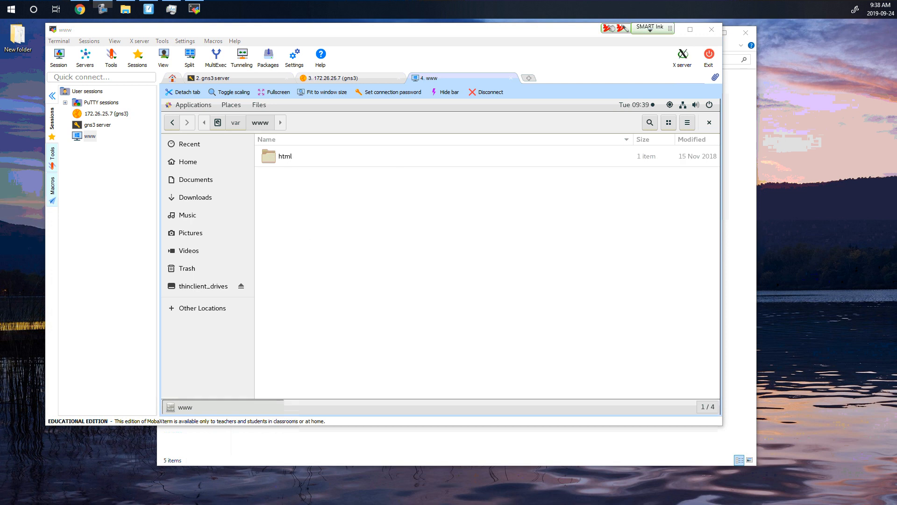
# - Switch to File Explorer and examine the GNS3-2.1.21 installer, the GNS3 VM file and the GNS3-2.2.0rc5 installer in New folder
pyautogui.click(103, 8)
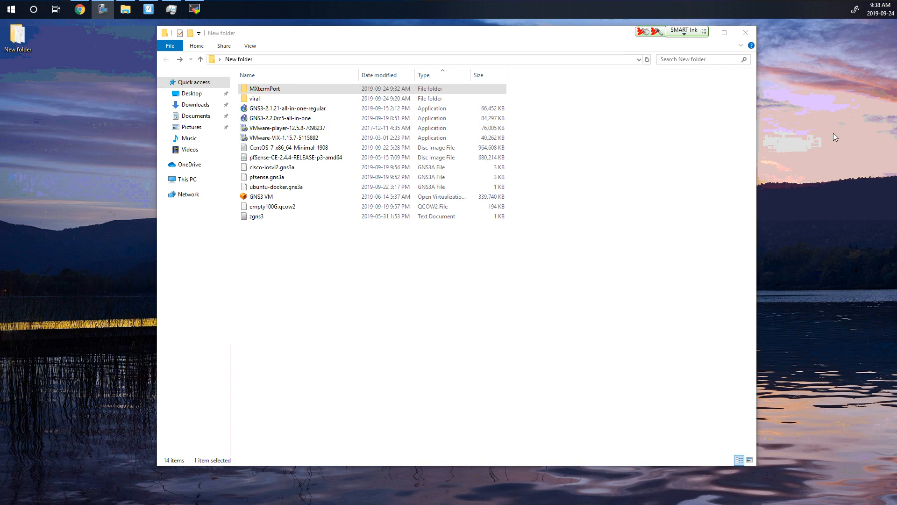
pyautogui.click(270, 110)
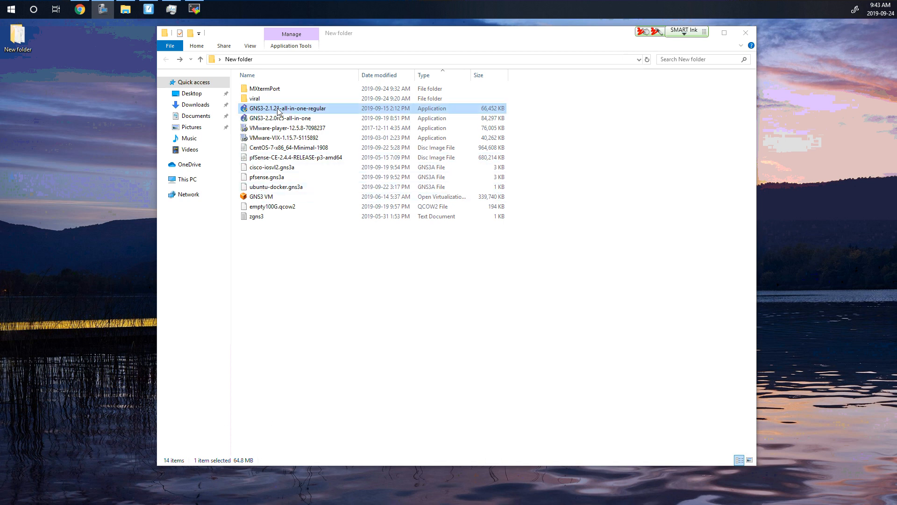
pyautogui.click(265, 197)
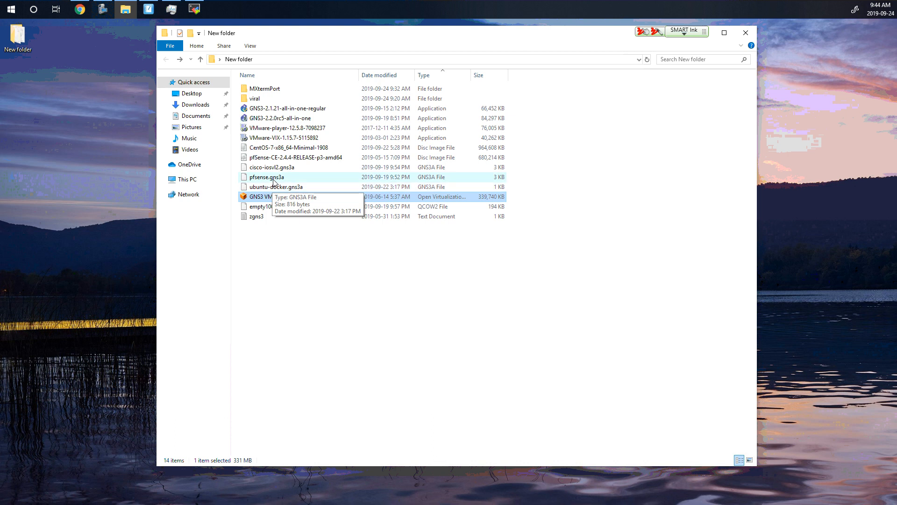
pyautogui.click(271, 120)
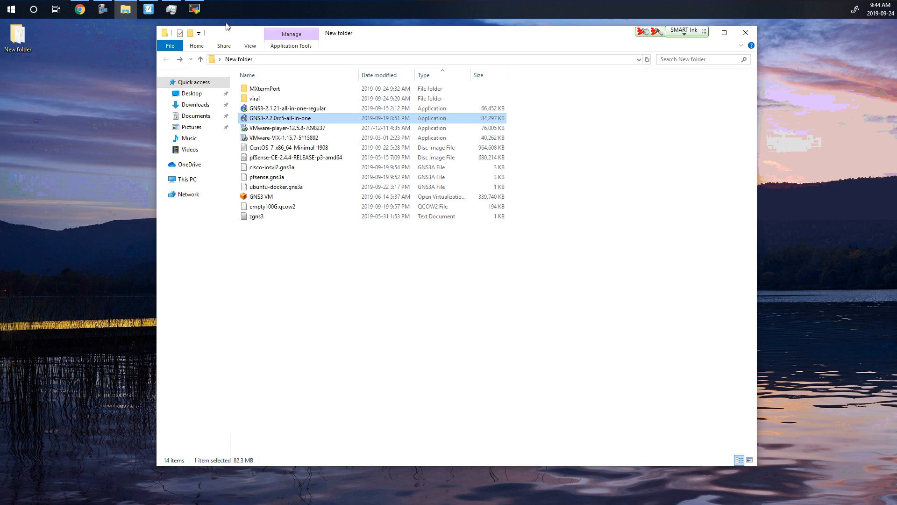
# - Switch to MobaXterm to view the gns3 server session, and return to the GNS3 VM file in File Explorer
pyautogui.click(203, 13)
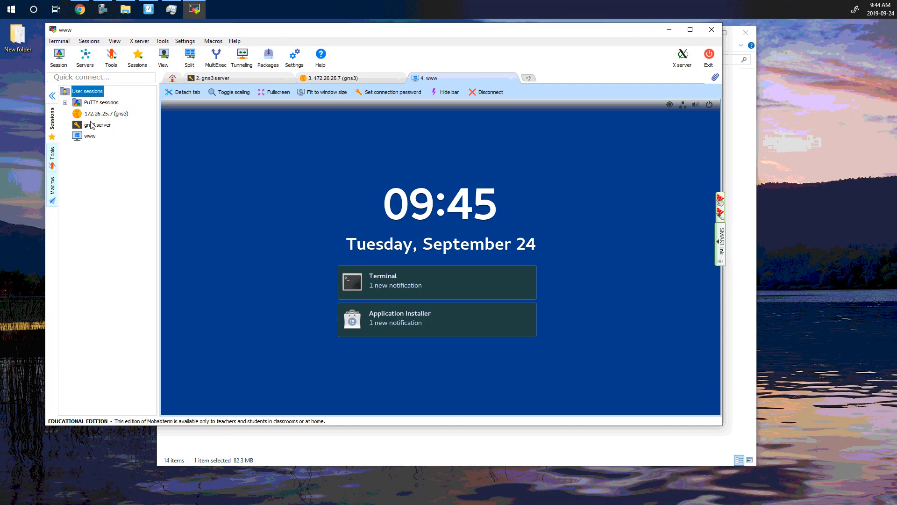
pyautogui.click(103, 126)
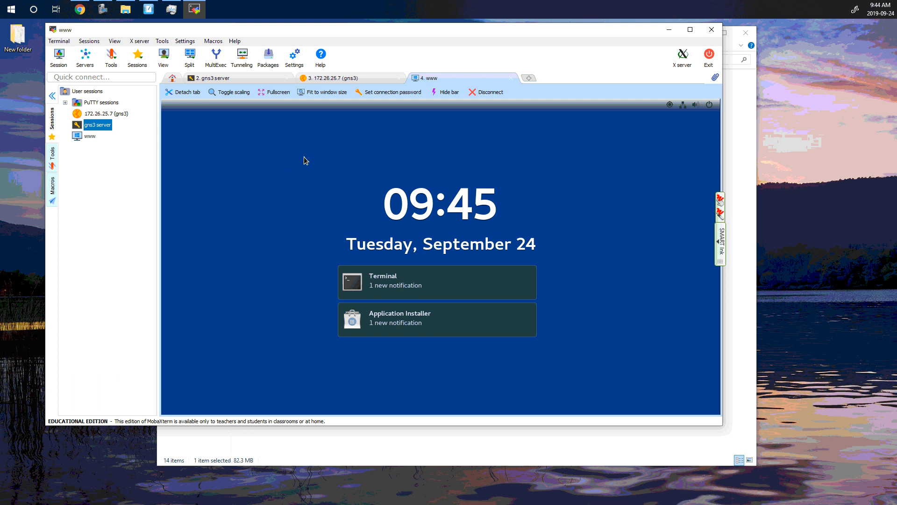
pyautogui.click(240, 81)
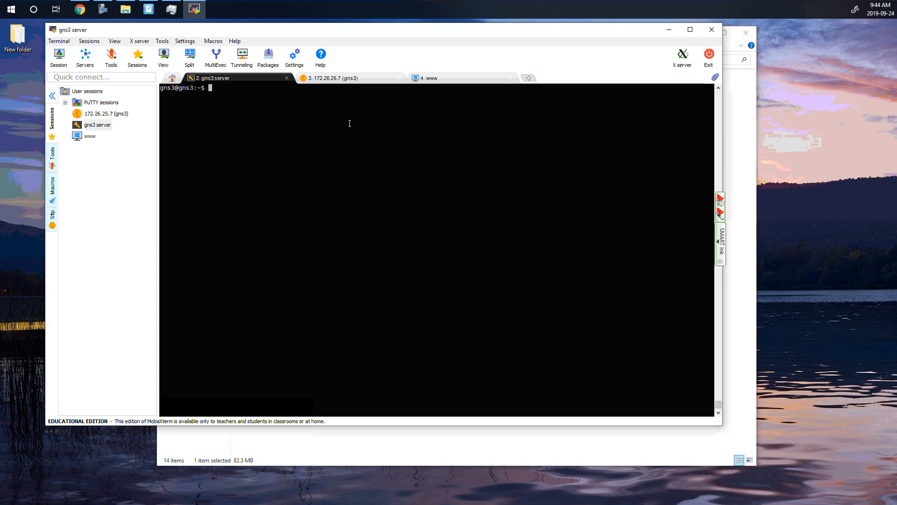
pyautogui.click(670, 30)
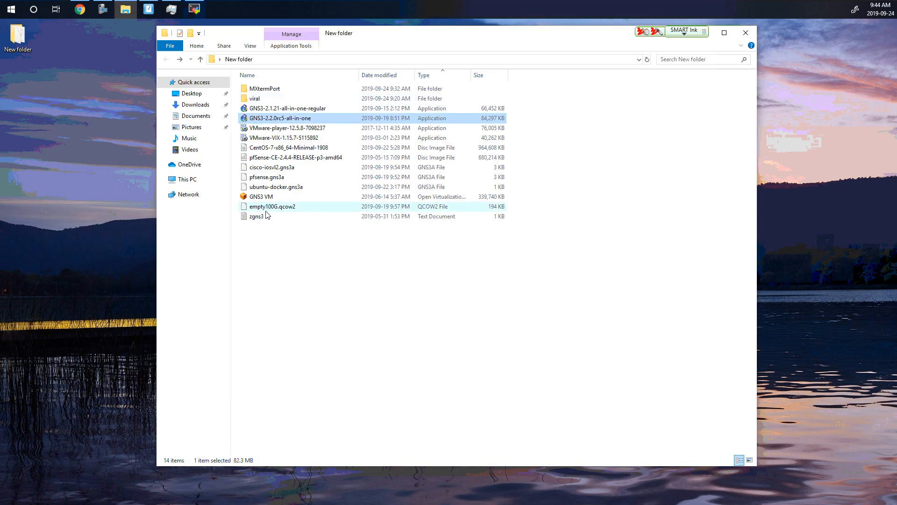
pyautogui.click(261, 197)
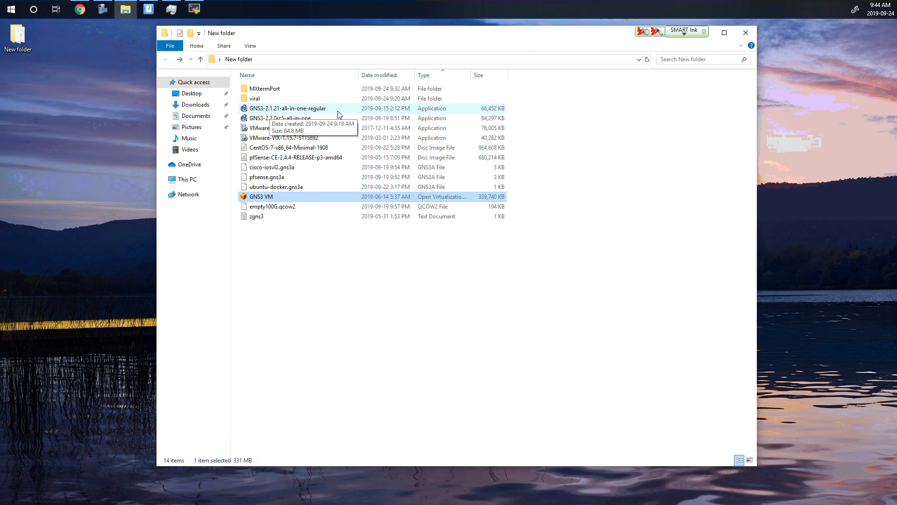
# - Switch to SMART Notebook, add a blank page, and handwrite "youtube" with a downward arrow beneath it
pyautogui.click(148, 9)
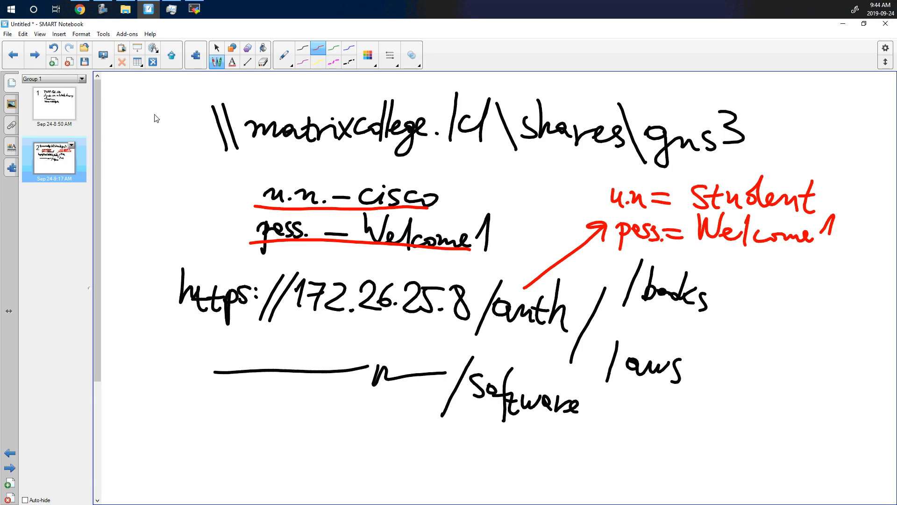
pyautogui.click(53, 62)
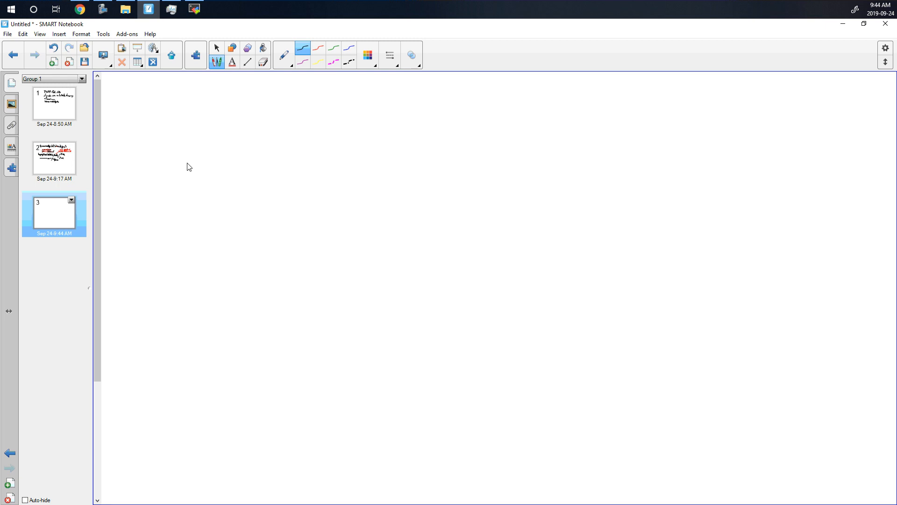
pyautogui.moveTo(239, 105); pyautogui.dragTo(320, 139)
pyautogui.moveTo(307, 132)
pyautogui.mouseDown()
pyautogui.moveTo(344, 121)
pyautogui.moveTo(363, 132)
pyautogui.mouseUp()
pyautogui.moveTo(371, 99)
pyautogui.mouseDown()
pyautogui.moveTo(368, 110)
pyautogui.moveTo(405, 132)
pyautogui.mouseUp()
pyautogui.moveTo(321, 145)
pyautogui.mouseDown()
pyautogui.moveTo(328, 180)
pyautogui.moveTo(337, 168)
pyautogui.mouseUp()
# - Handwrite "David Bombal GNS3" below the arrow on the new notebook page
pyautogui.moveTo(223, 232)
pyautogui.mouseDown()
pyautogui.moveTo(252, 236)
pyautogui.moveTo(266, 192)
pyautogui.mouseUp()
pyautogui.moveTo(270, 219); pyautogui.dragTo(282, 235)
pyautogui.moveTo(288, 218)
pyautogui.mouseDown()
pyautogui.moveTo(298, 228)
pyautogui.moveTo(301, 220)
pyautogui.mouseUp()
pyautogui.moveTo(310, 218)
pyautogui.mouseDown()
pyautogui.moveTo(307, 238)
pyautogui.moveTo(332, 205)
pyautogui.moveTo(339, 235)
pyautogui.mouseUp()
pyautogui.click(309, 214)
pyautogui.moveTo(374, 197)
pyautogui.mouseDown()
pyautogui.moveTo(367, 225)
pyautogui.moveTo(373, 197)
pyautogui.mouseUp()
pyautogui.moveTo(362, 223); pyautogui.dragTo(364, 239)
pyautogui.moveTo(369, 215)
pyautogui.mouseDown()
pyautogui.moveTo(370, 232)
pyautogui.moveTo(439, 237)
pyautogui.mouseUp()
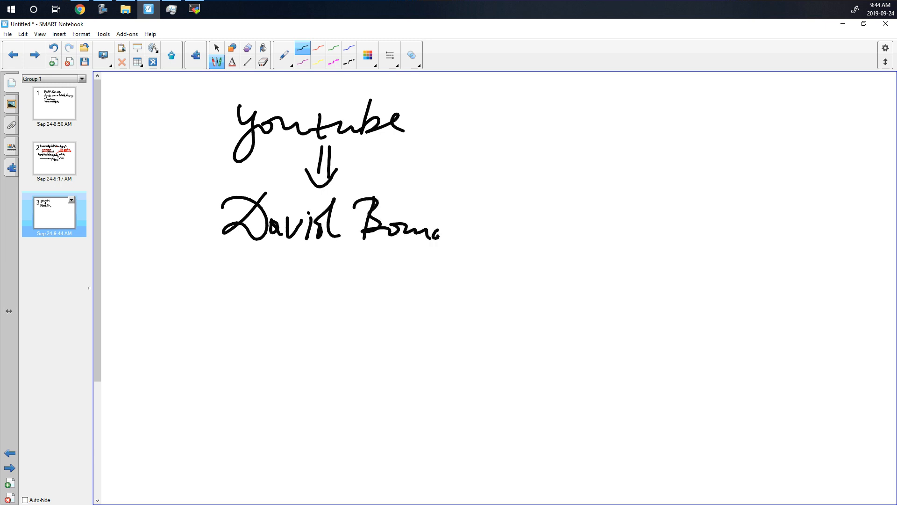
pyautogui.moveTo(447, 202)
pyautogui.mouseDown()
pyautogui.moveTo(440, 214)
pyautogui.moveTo(459, 247)
pyautogui.mouseUp()
pyautogui.moveTo(549, 226); pyautogui.dragTo(517, 242)
pyautogui.moveTo(551, 248)
pyautogui.mouseDown()
pyautogui.moveTo(564, 226)
pyautogui.moveTo(584, 226)
pyautogui.mouseUp()
pyautogui.moveTo(591, 226)
pyautogui.mouseDown()
pyautogui.moveTo(611, 220)
pyautogui.moveTo(593, 248)
pyautogui.mouseUp()
pyautogui.moveTo(613, 229)
pyautogui.mouseDown()
pyautogui.moveTo(628, 226)
pyautogui.moveTo(604, 252)
pyautogui.mouseUp()
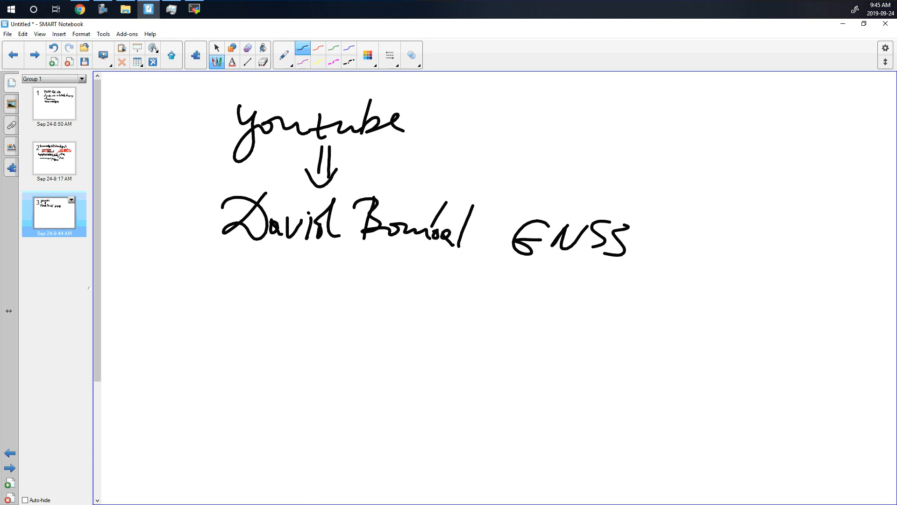
# - Minimize SMART Notebook and show the contents of the zgns3 text document in File Explorer's preview pane
pyautogui.click(843, 23)
pyautogui.click(251, 217)
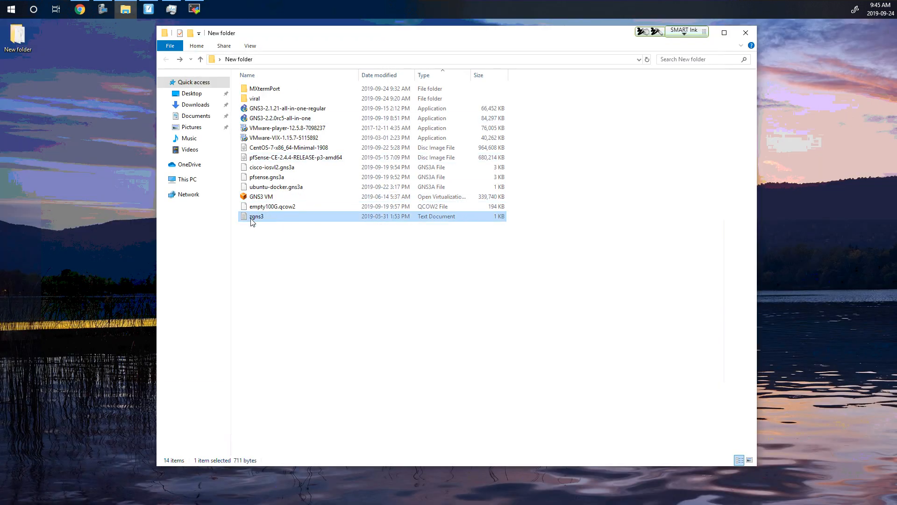
pyautogui.click(225, 47)
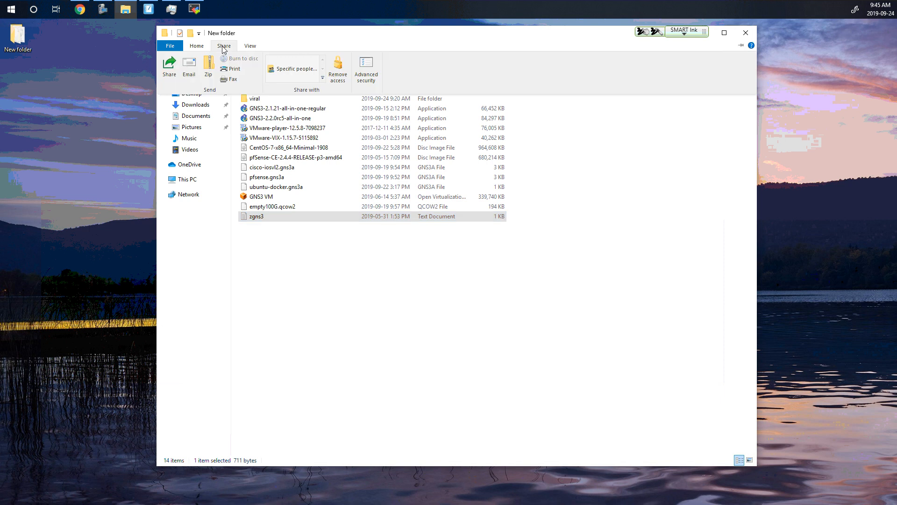
pyautogui.click(196, 45)
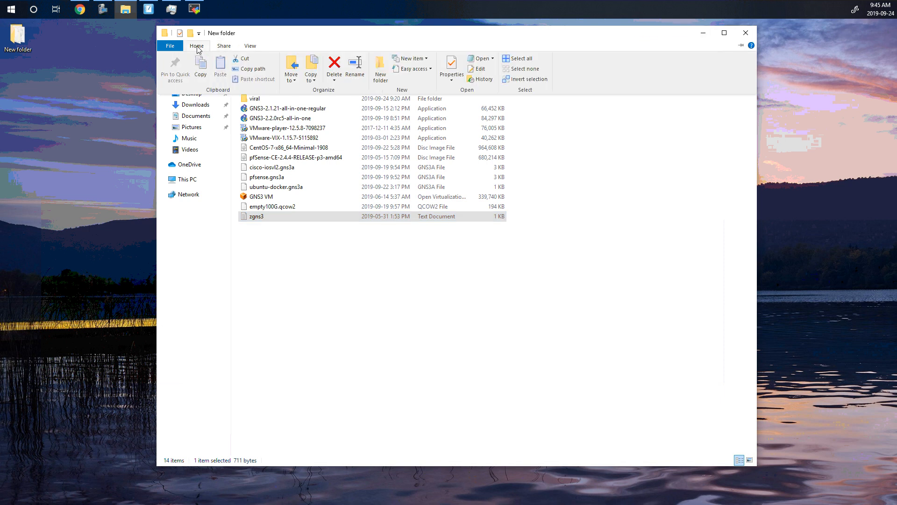
pyautogui.click(250, 46)
pyautogui.click(215, 62)
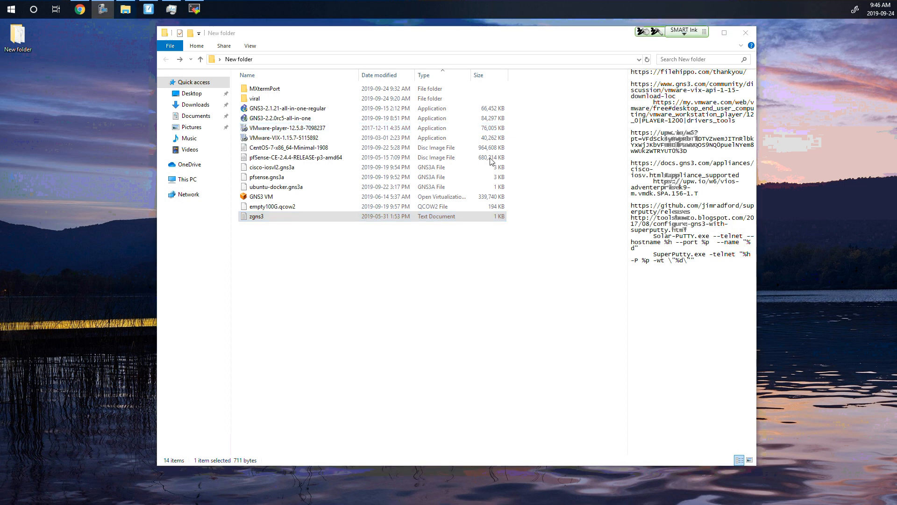
# - Launch the GNS3-2.2.0rc5-all-in-one installer, minimize the folder window and move the setup window to a clear area of the desktop
pyautogui.click(271, 120)
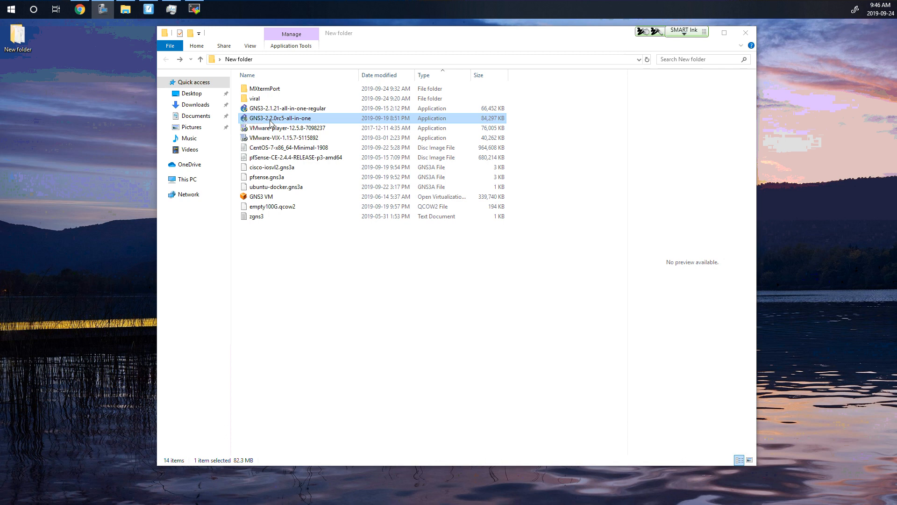
pyautogui.doubleClick(271, 121)
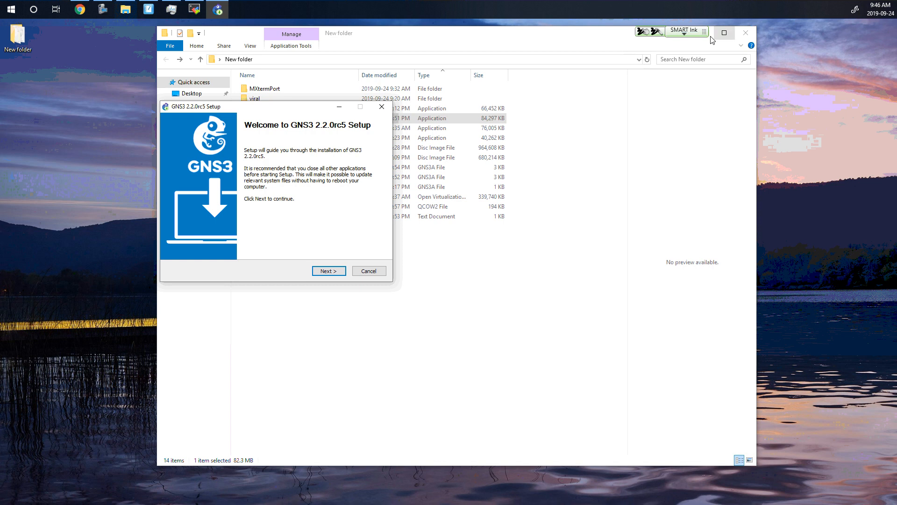
pyautogui.click(706, 30)
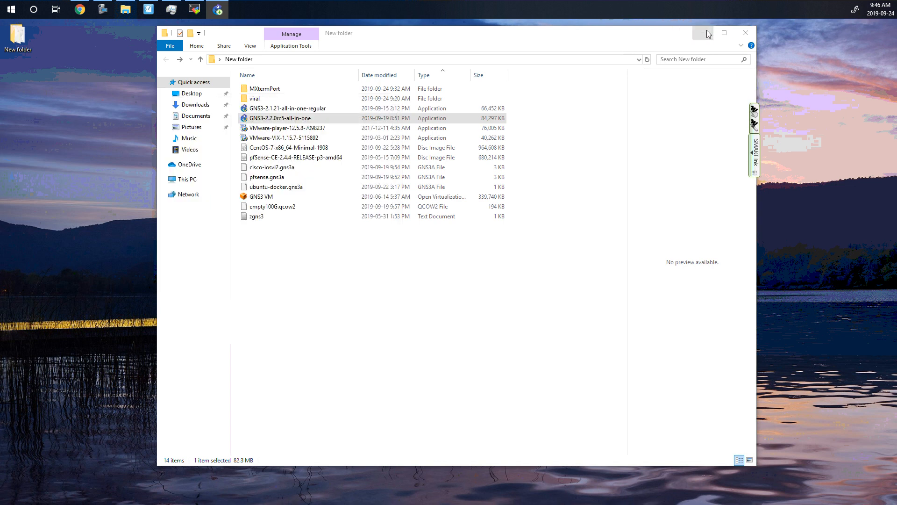
pyautogui.moveTo(252, 113); pyautogui.dragTo(700, 52)
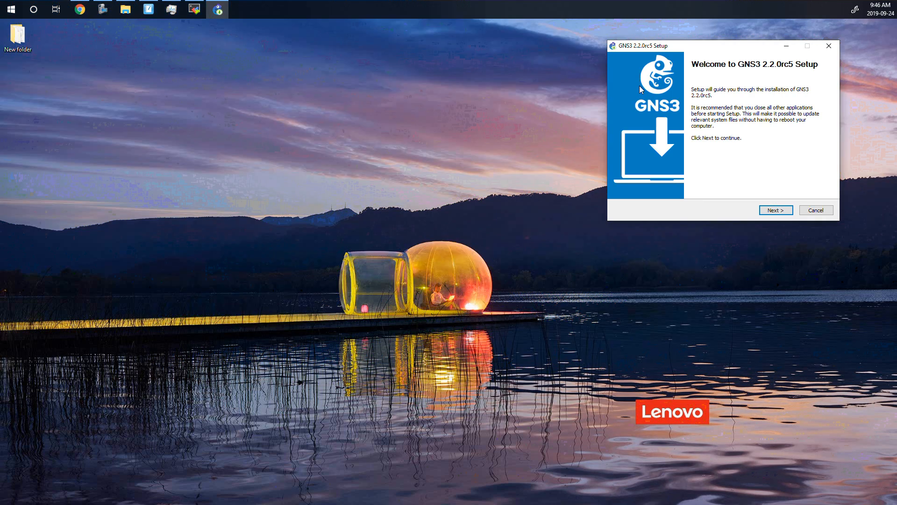
# - Accept the GNS3 2.2.0rc5 license agreement and keep GNS3 as the Start menu folder
pyautogui.click(771, 211)
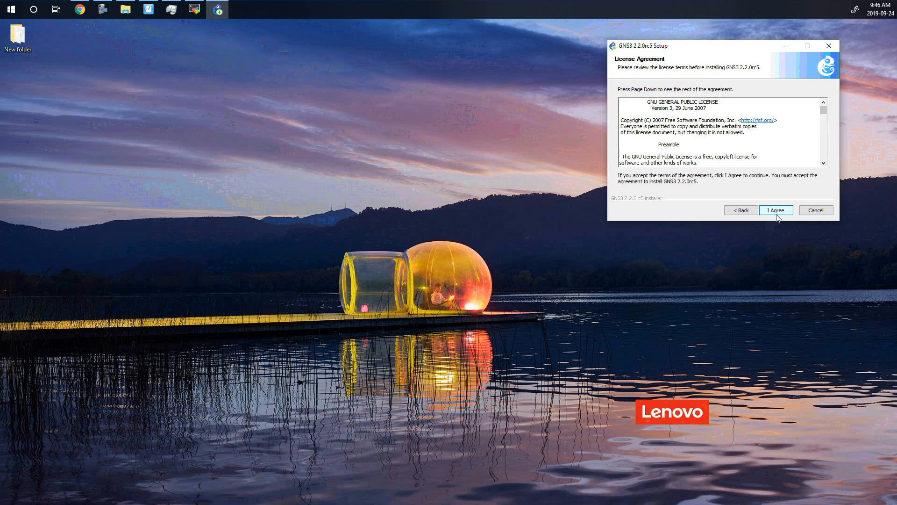
pyautogui.click(786, 214)
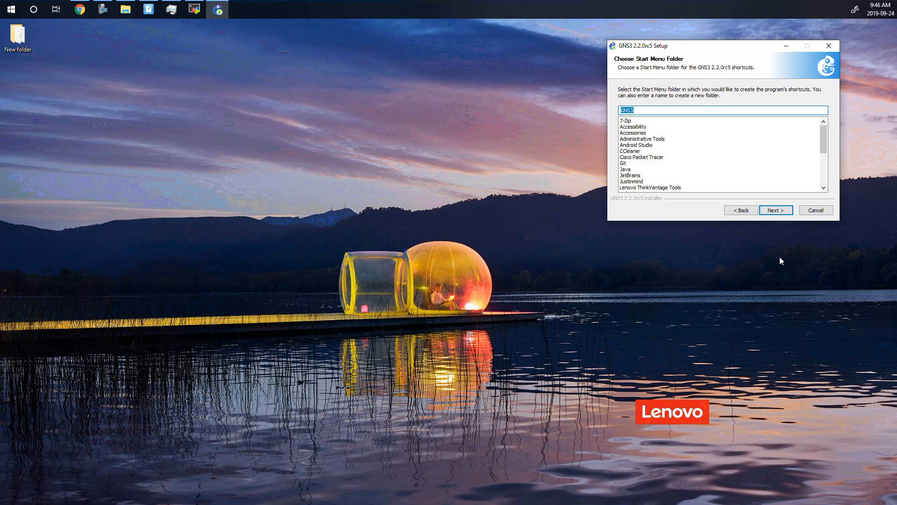
pyautogui.click(780, 213)
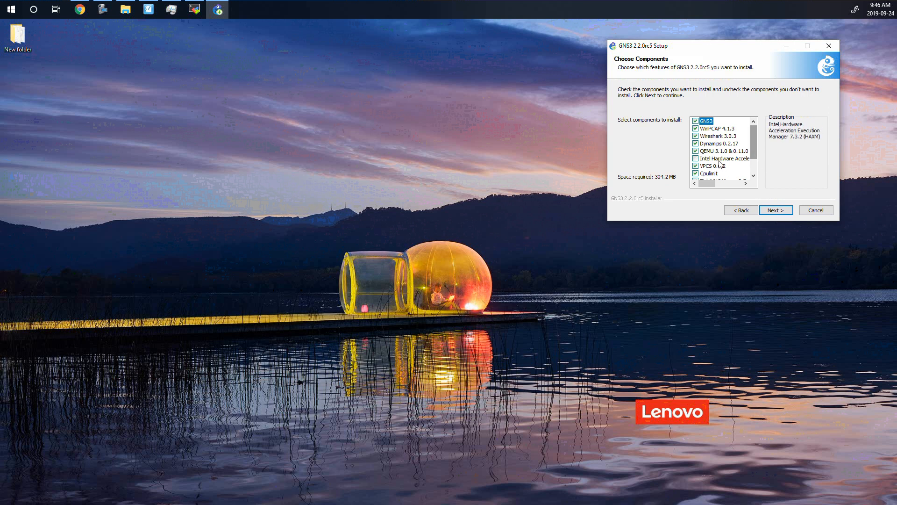
# - Add the Intel Hardware Acceleration, VirtViewer 7.0 and Npcap 0.9982 components and start installing to C:\Program Files\GNS3
pyautogui.click(696, 158)
pyautogui.scroll(-1, 757, 154)
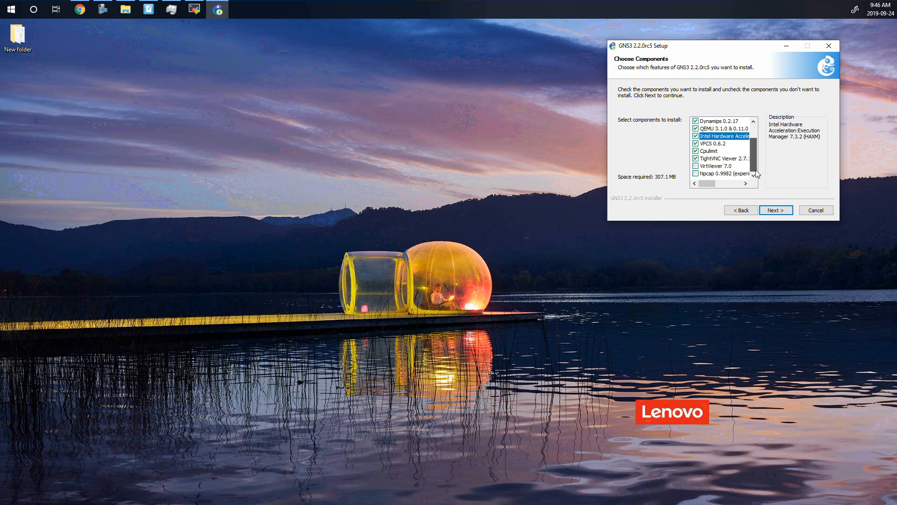
pyautogui.click(696, 166)
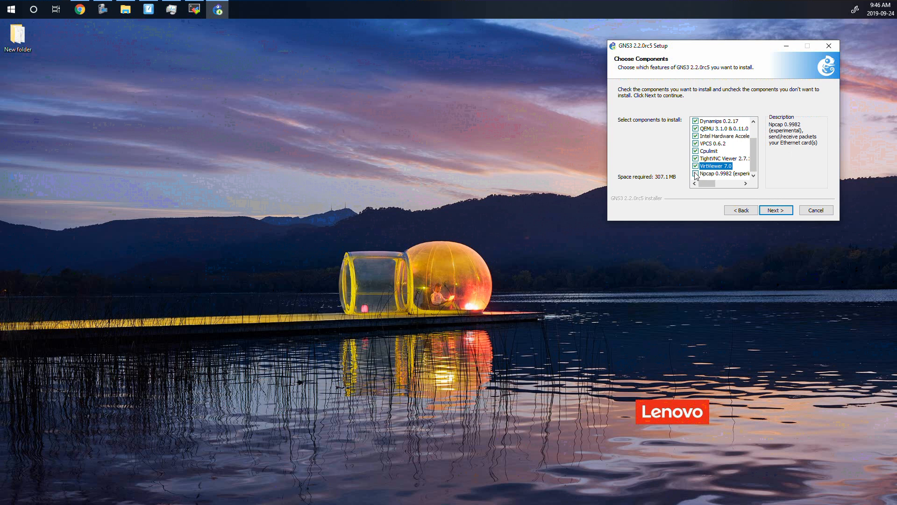
pyautogui.click(696, 173)
pyautogui.scroll(1, 755, 160)
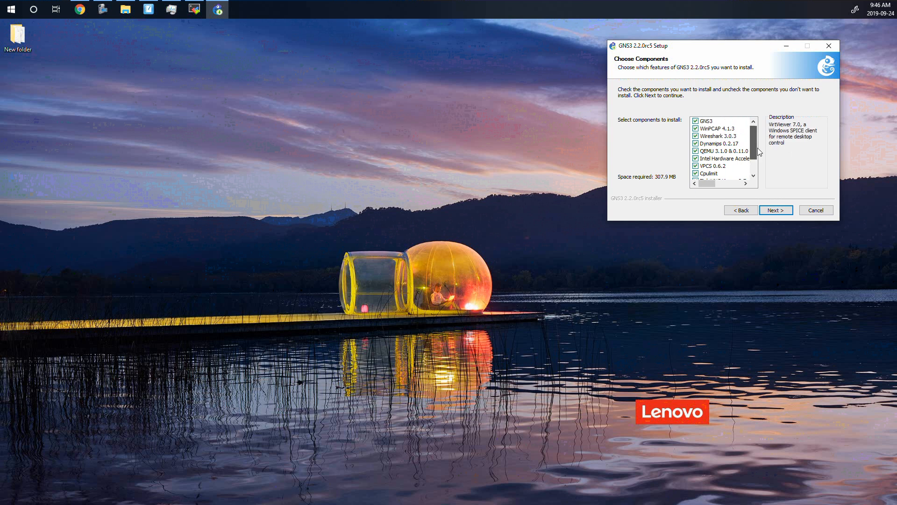
pyautogui.scroll(-1, 759, 159)
pyautogui.scroll(1, 757, 163)
pyautogui.click(771, 210)
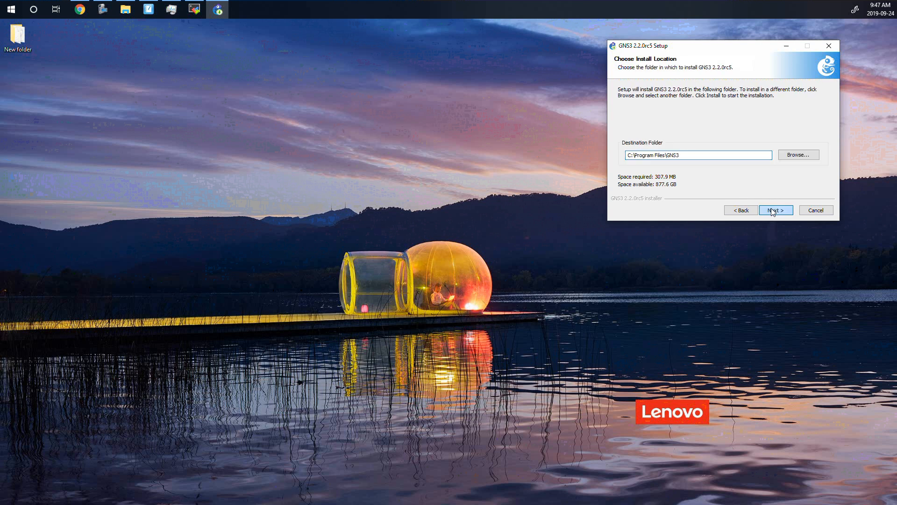
pyautogui.click(772, 210)
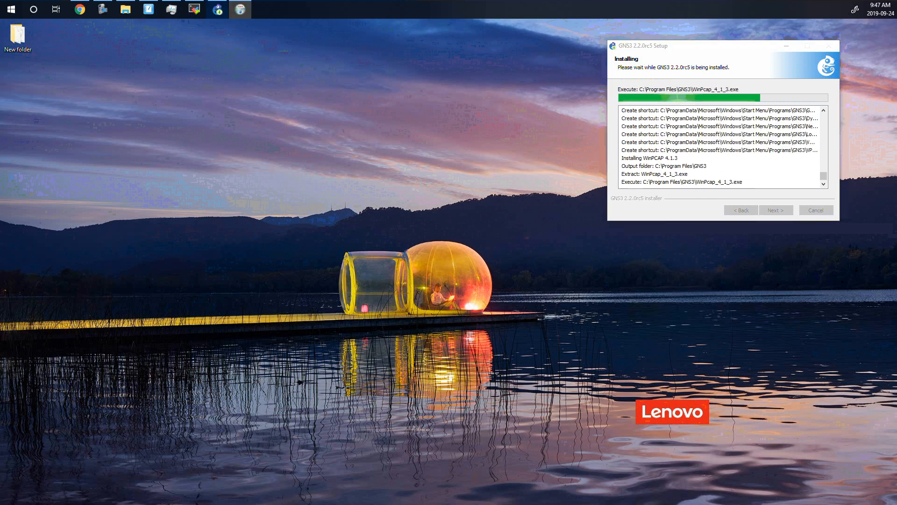
# - Install WinPcap 4.1.3 with its driver set to start automatically at boot time
pyautogui.moveTo(668, 279); pyautogui.dragTo(448, 54)
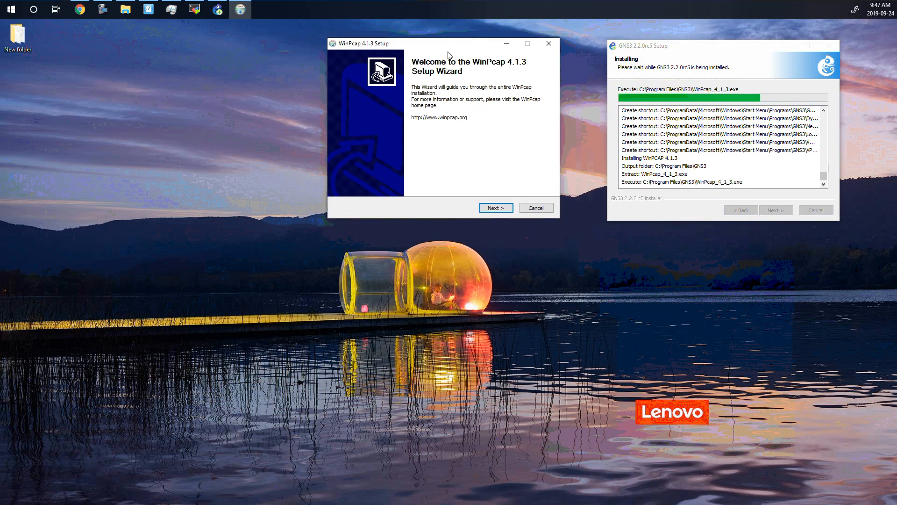
pyautogui.click(503, 210)
pyautogui.click(496, 208)
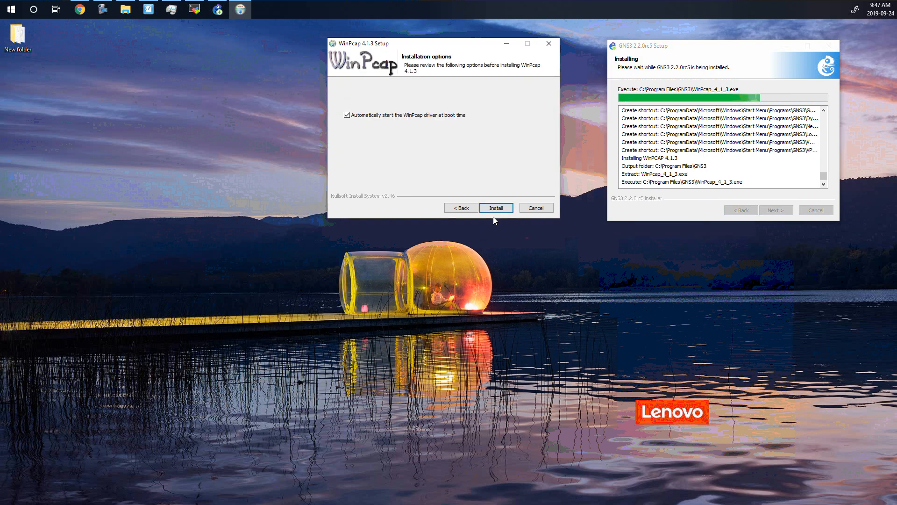
pyautogui.click(496, 208)
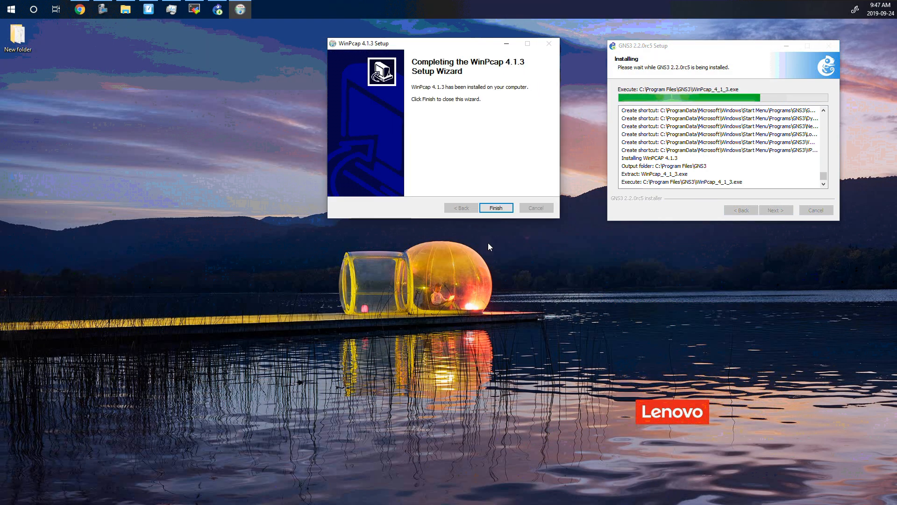
pyautogui.click(496, 208)
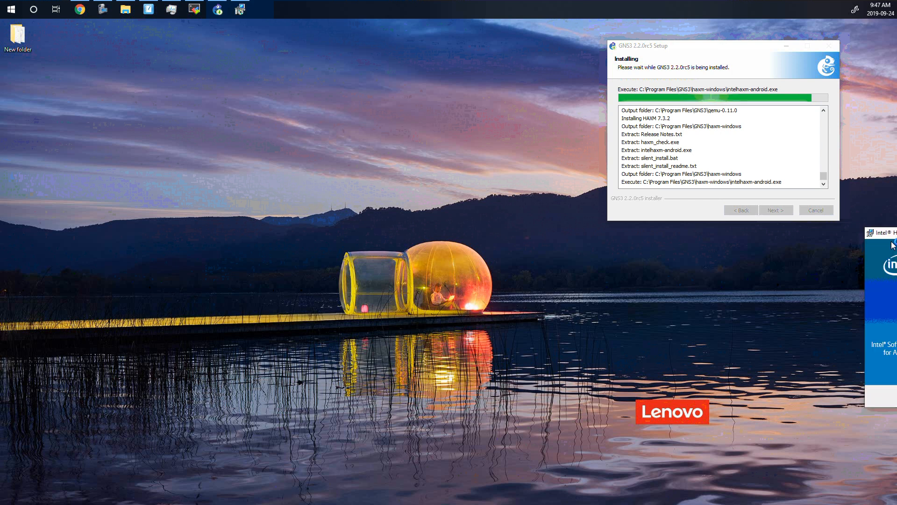
# - Close the Intel Hardware Accelerated Execution Manager wizard and start installing Npcap 0.9982 with raw 802.11 support and WinPcap API-compatible mode
pyautogui.moveTo(361, 133); pyautogui.dragTo(357, 78)
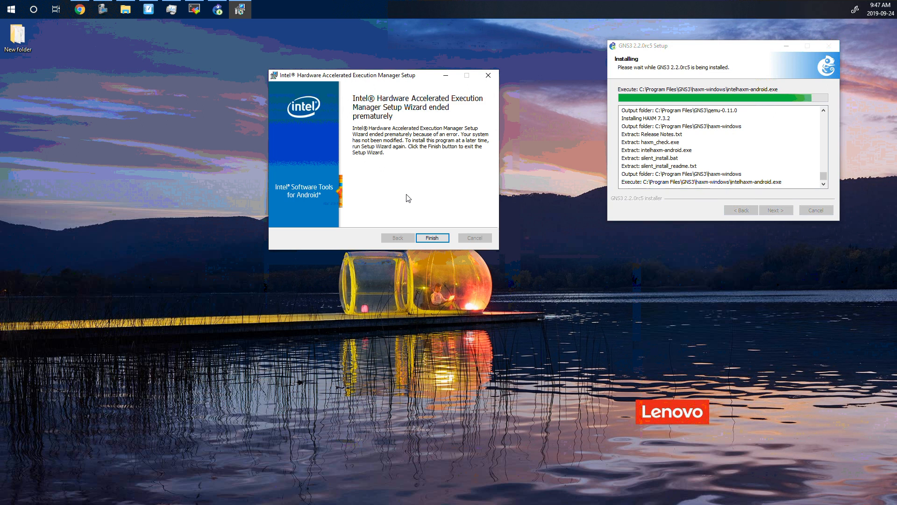
pyautogui.click(435, 240)
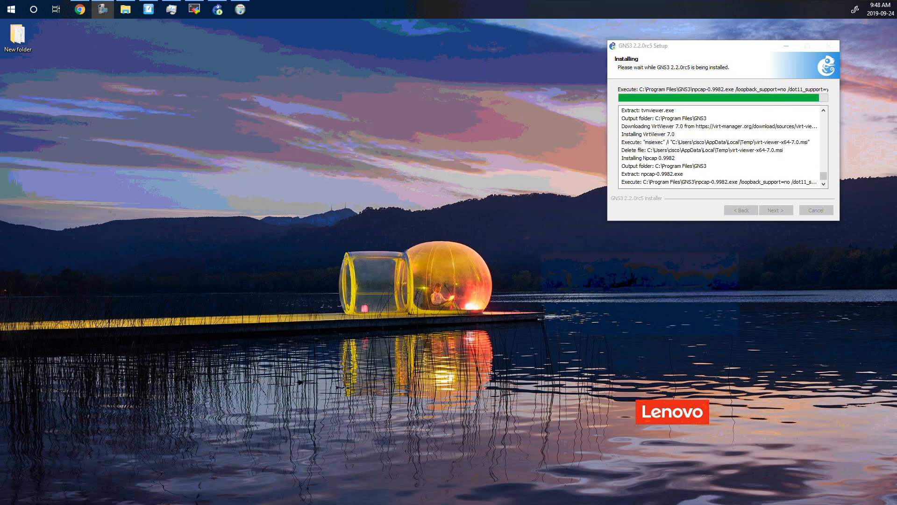
pyautogui.moveTo(896, 262); pyautogui.dragTo(389, 54)
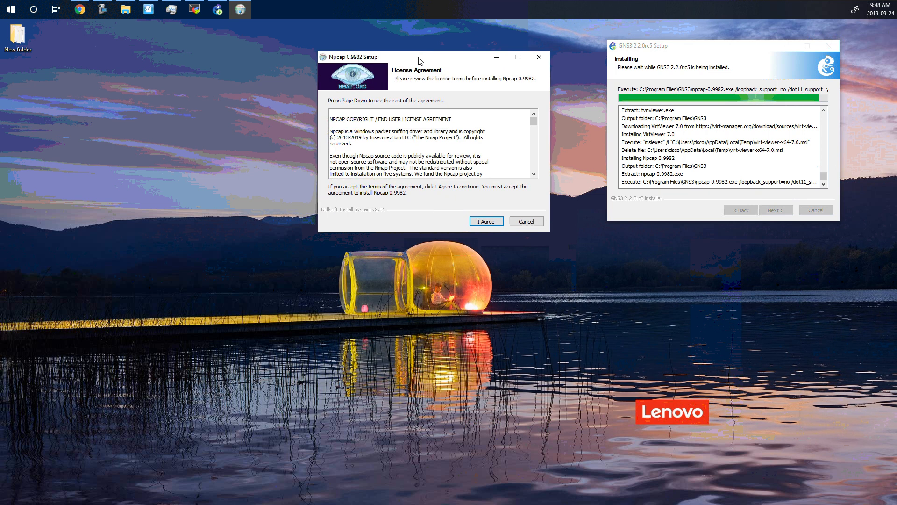
pyautogui.click(481, 219)
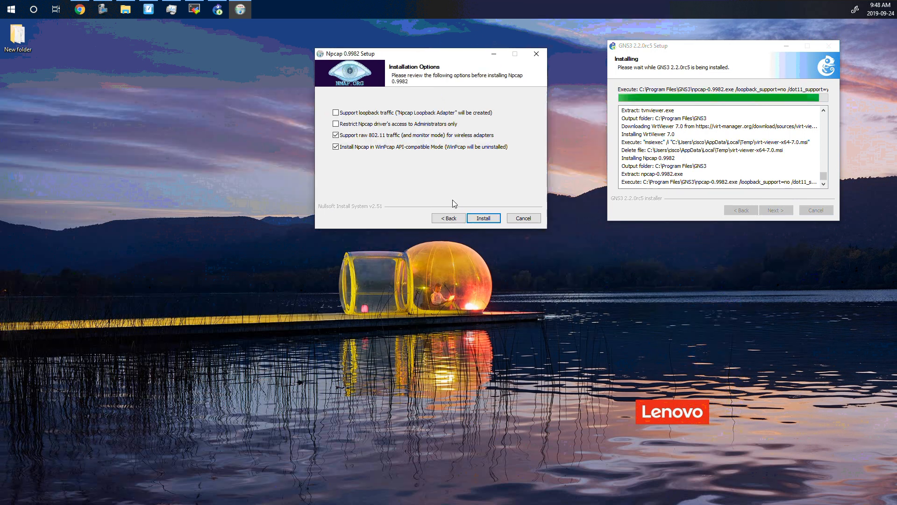
pyautogui.click(481, 218)
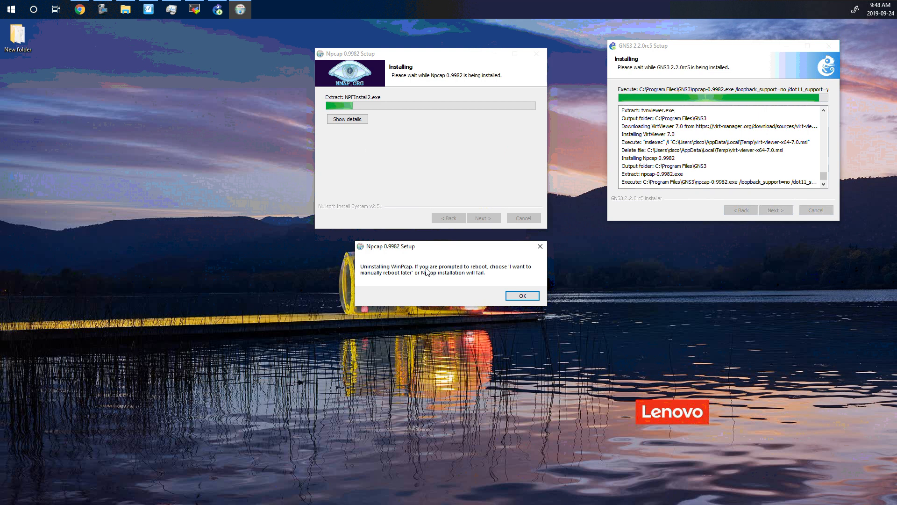
# - Uninstall WinPcap 4.1.3, choosing to reboot manually later, and finish the Npcap 0.9982 setup
pyautogui.click(533, 298)
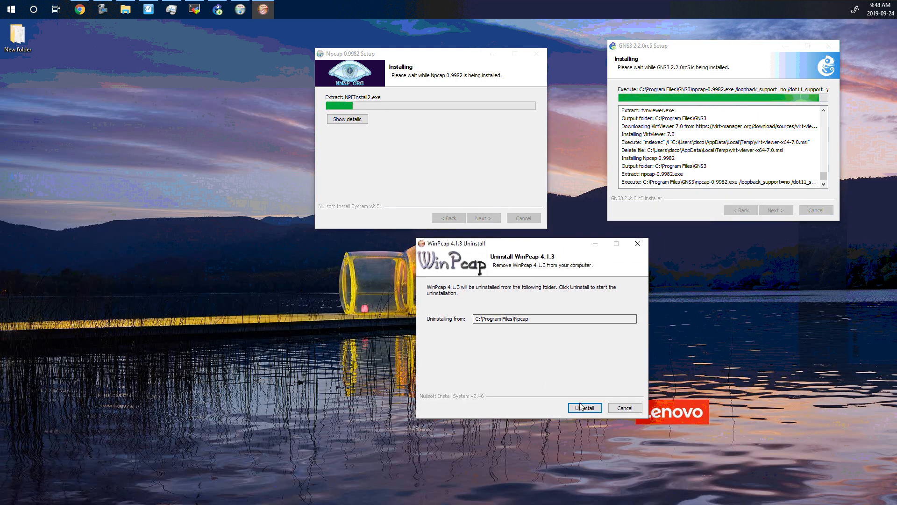
pyautogui.click(583, 408)
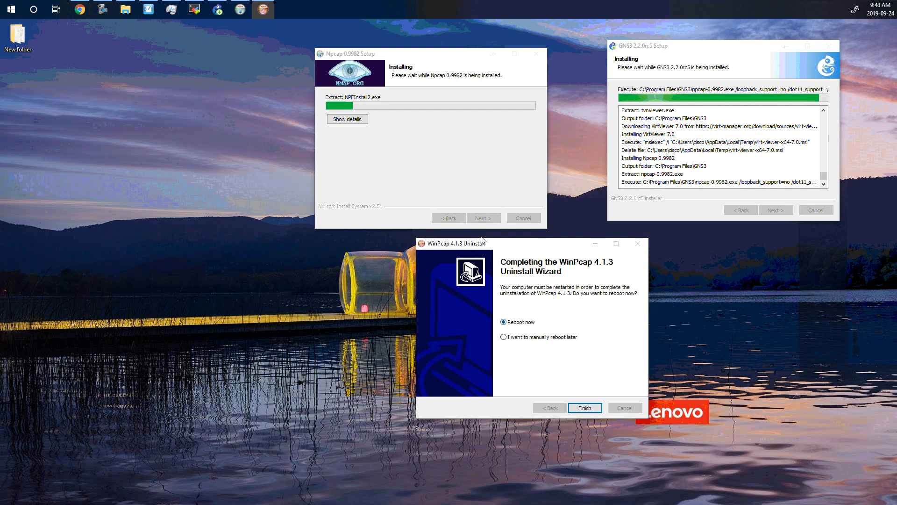
pyautogui.moveTo(499, 252); pyautogui.dragTo(120, 63)
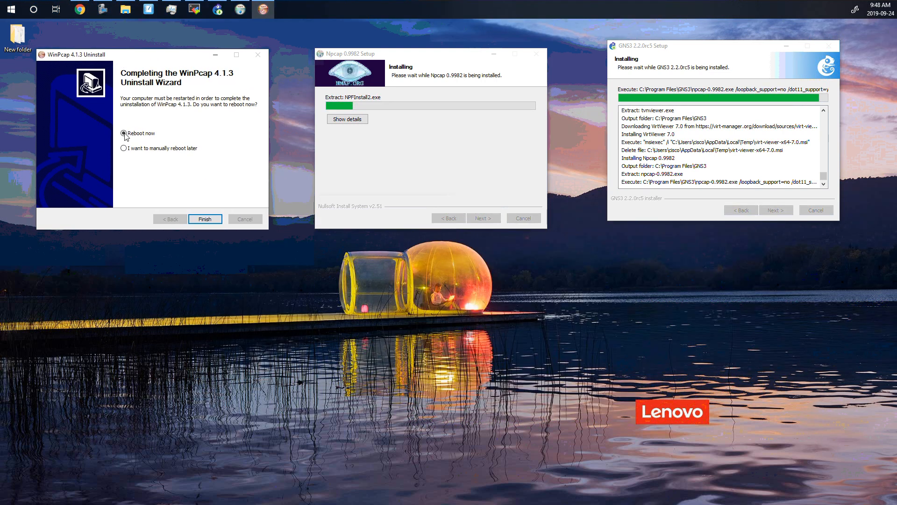
pyautogui.click(140, 149)
pyautogui.click(205, 218)
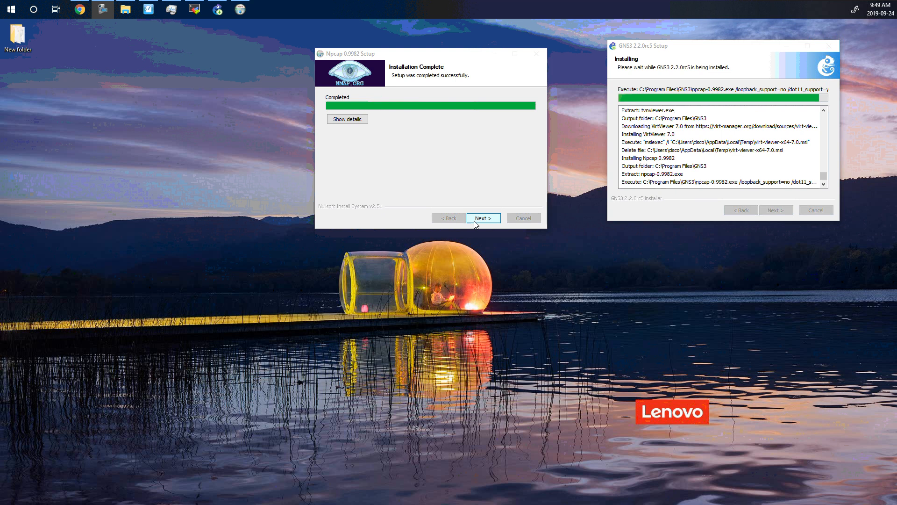
pyautogui.click(476, 222)
pyautogui.click(477, 220)
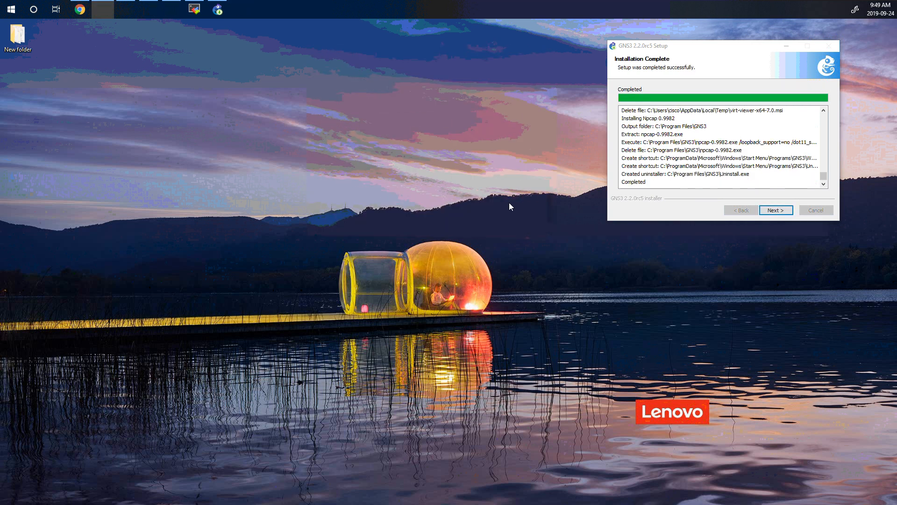
# - Continue past the Solarwinds Standard Toolset offer and finish the GNS3 2.2.0rc5 setup with GNS3 set to start
pyautogui.click(776, 210)
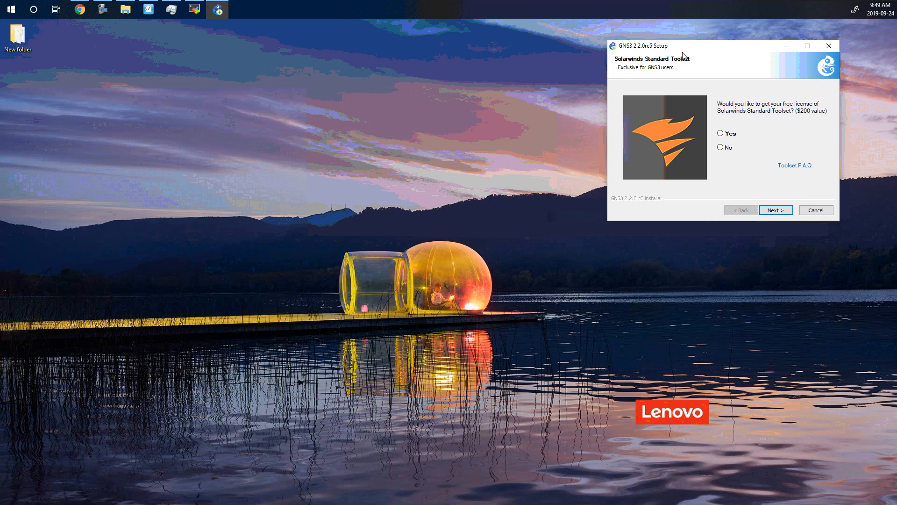
pyautogui.moveTo(700, 51); pyautogui.dragTo(699, 40)
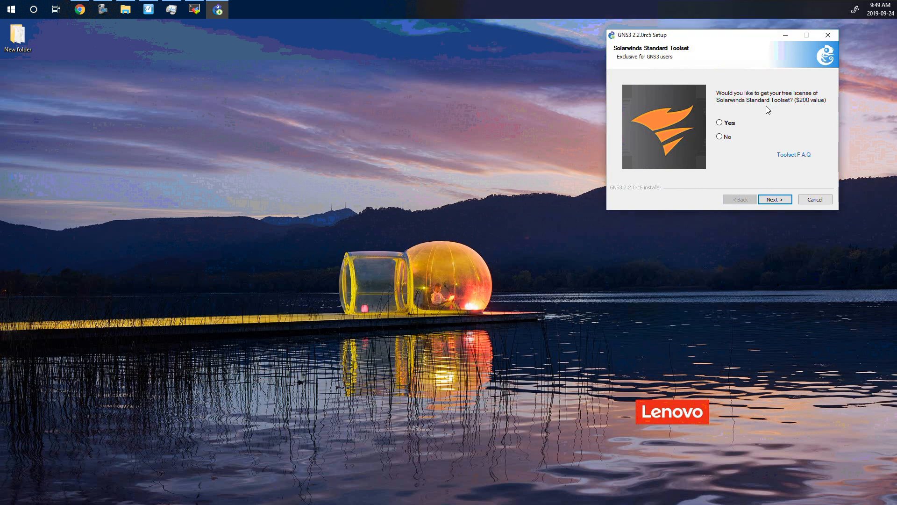
pyautogui.click(775, 200)
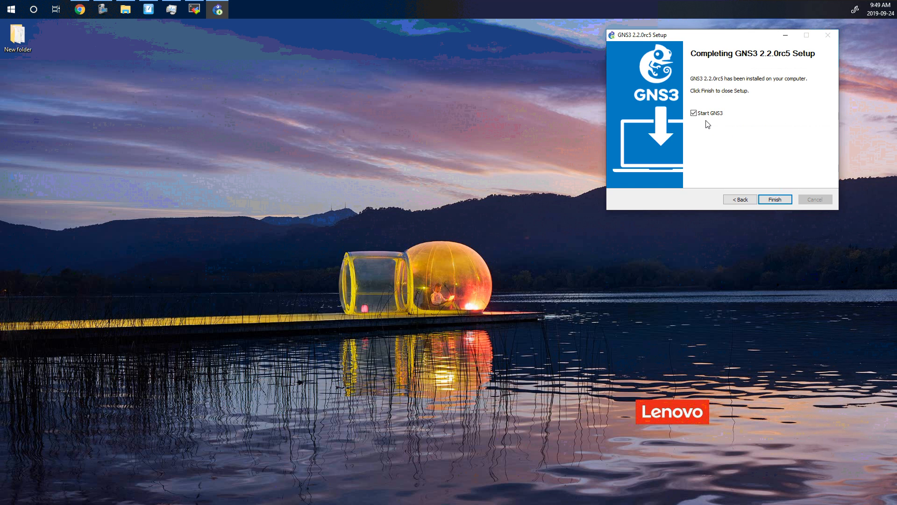
pyautogui.click(775, 199)
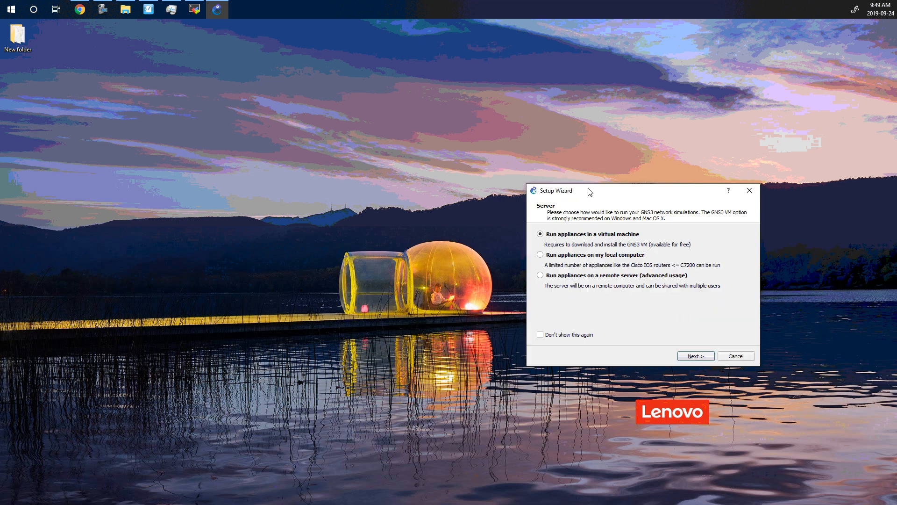
# - Cancel the GNS3 Setup Wizard and maximize the main GNS3 window
pyautogui.moveTo(591, 187); pyautogui.dragTo(511, 121)
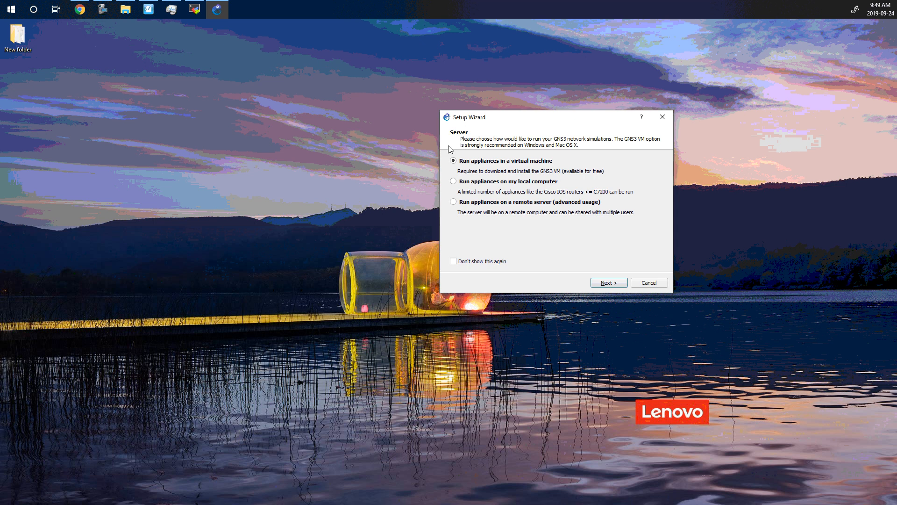
pyautogui.click(649, 284)
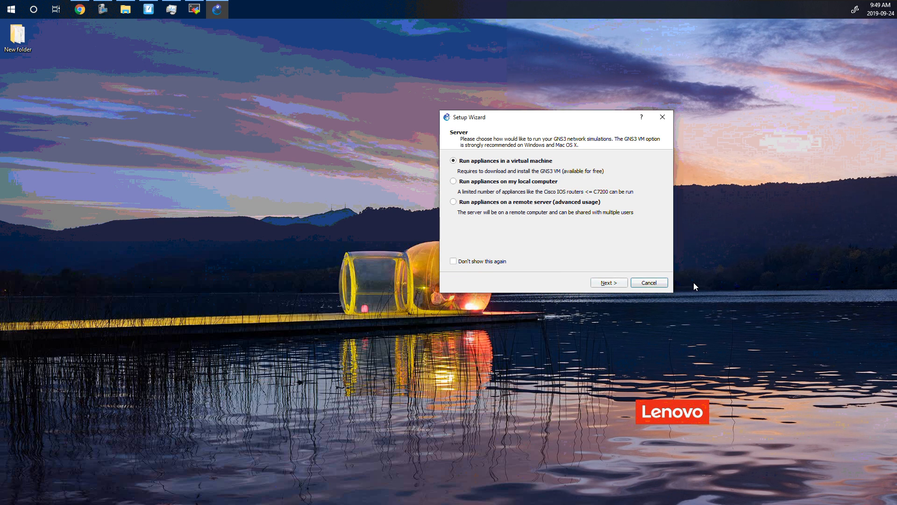
pyautogui.click(648, 284)
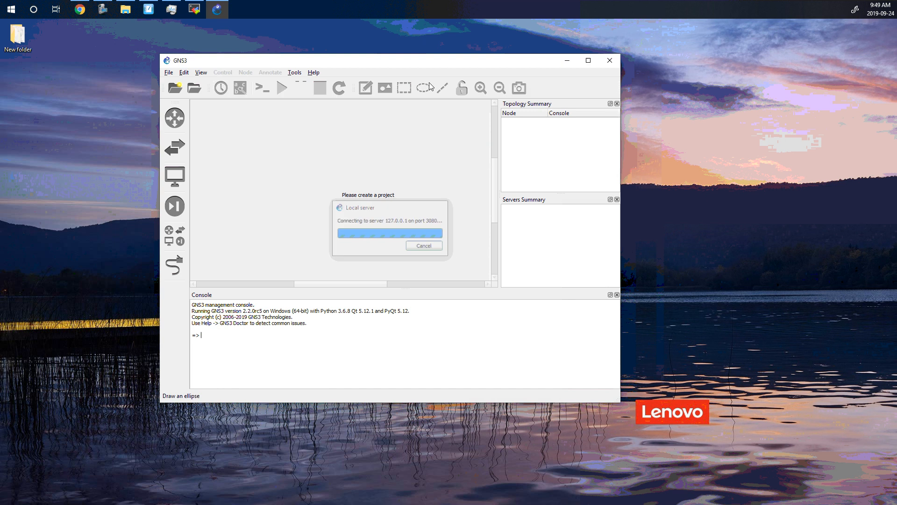
pyautogui.click(589, 60)
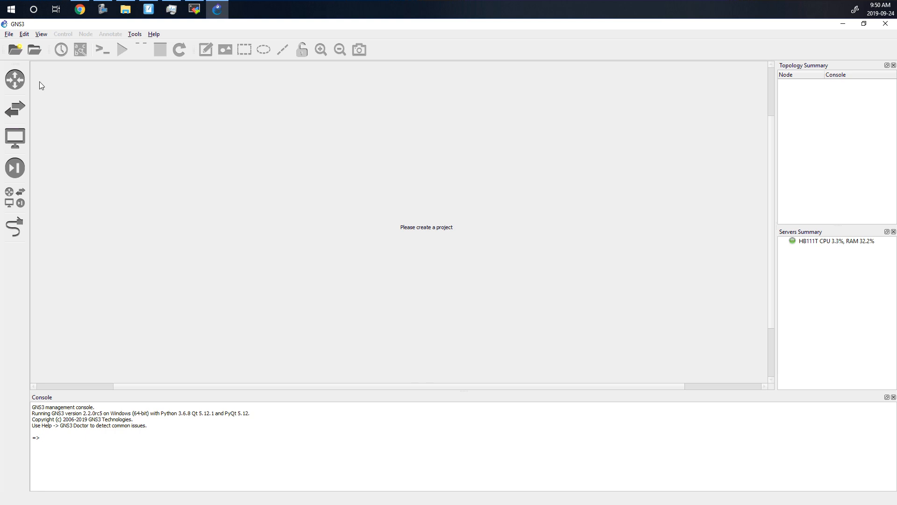
# - Change the interface style to Legacy in the general preferences and apply it
pyautogui.click(24, 34)
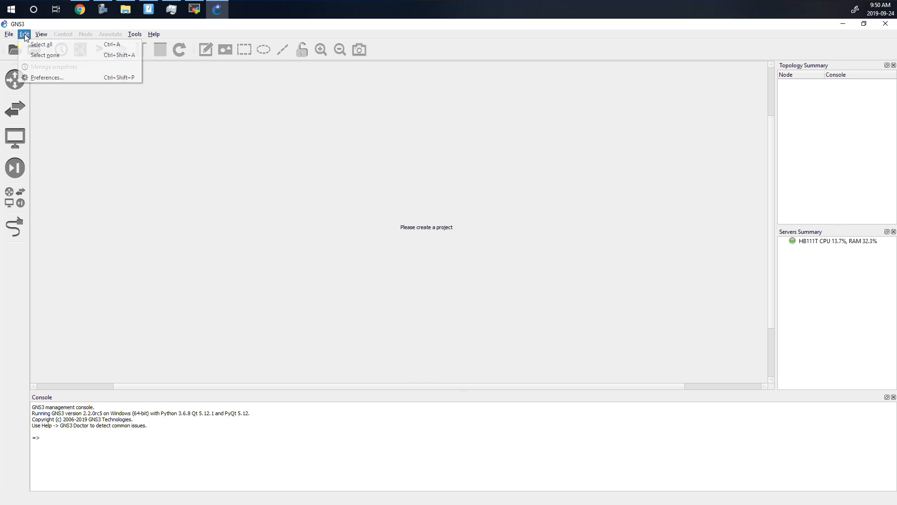
pyautogui.moveTo(33, 34)
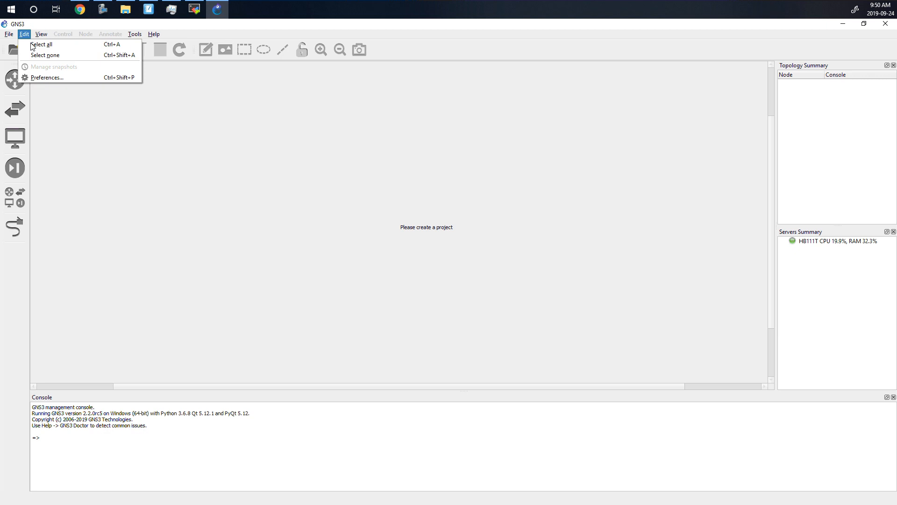
pyautogui.click(42, 78)
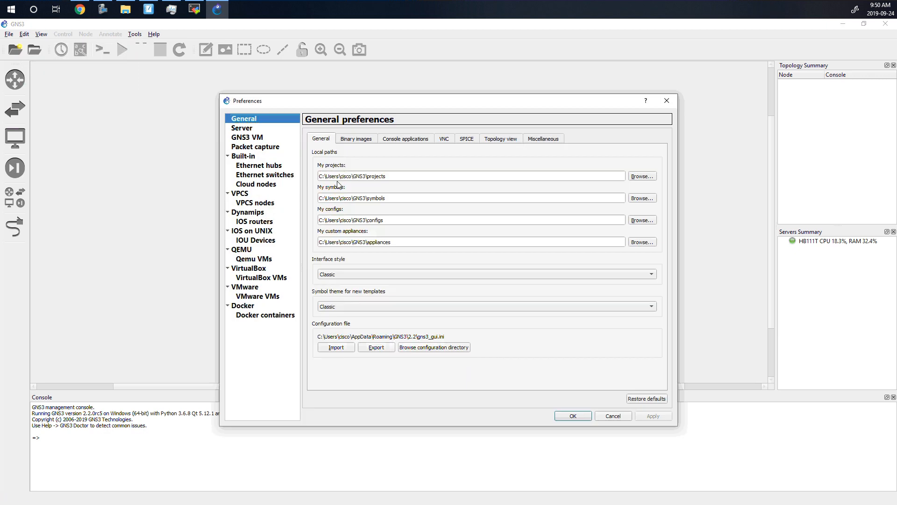
pyautogui.click(347, 273)
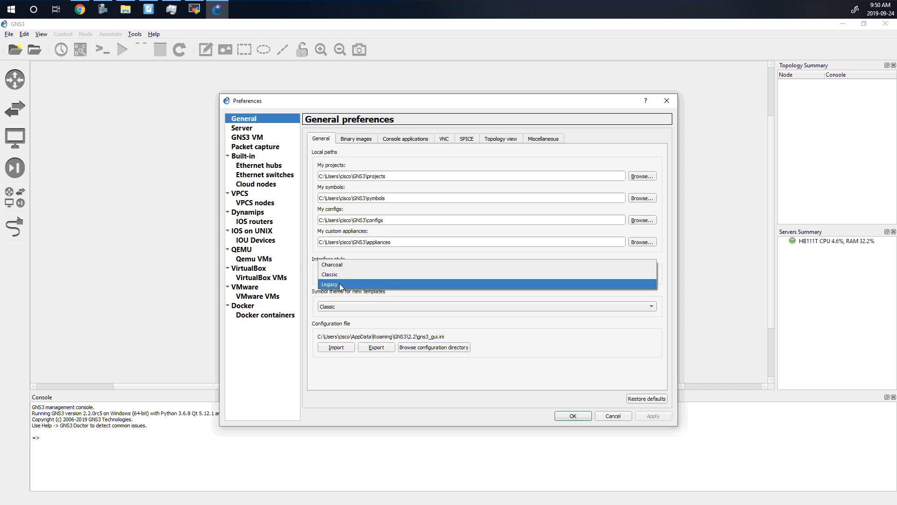
pyautogui.click(339, 283)
pyautogui.click(652, 415)
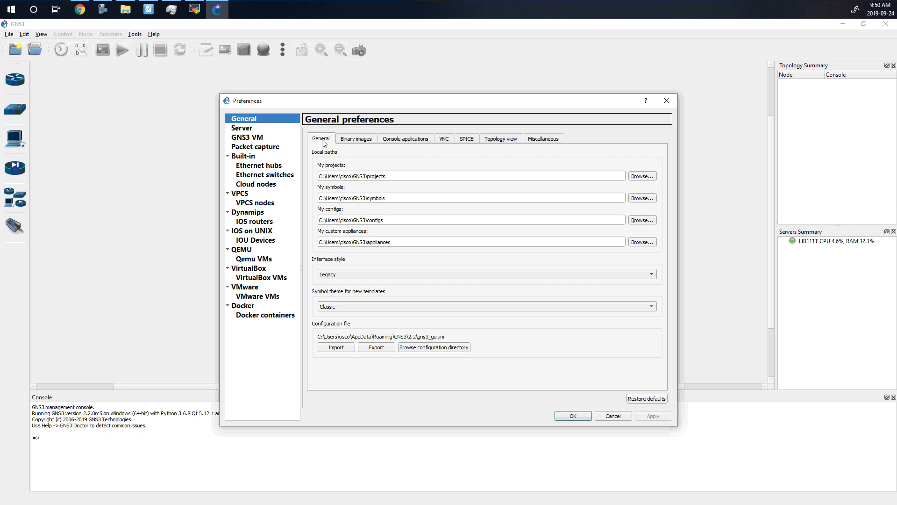
# - Start a new remote server entry named gns3 local with host 172.26.25.7 in the server preferences
pyautogui.click(248, 131)
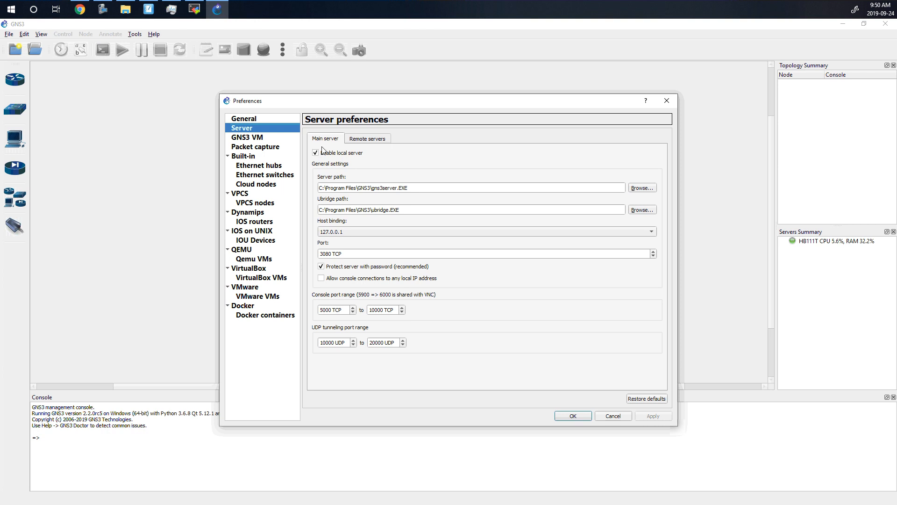
pyautogui.click(365, 140)
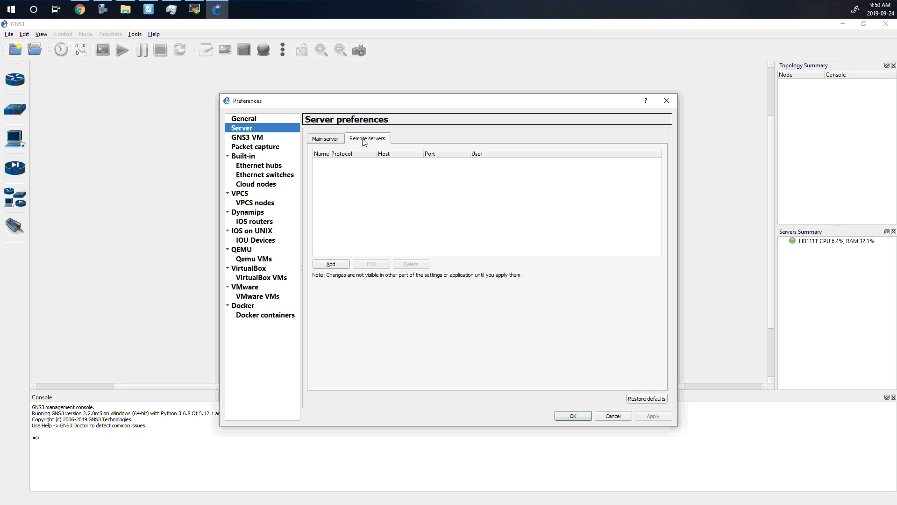
pyautogui.click(331, 264)
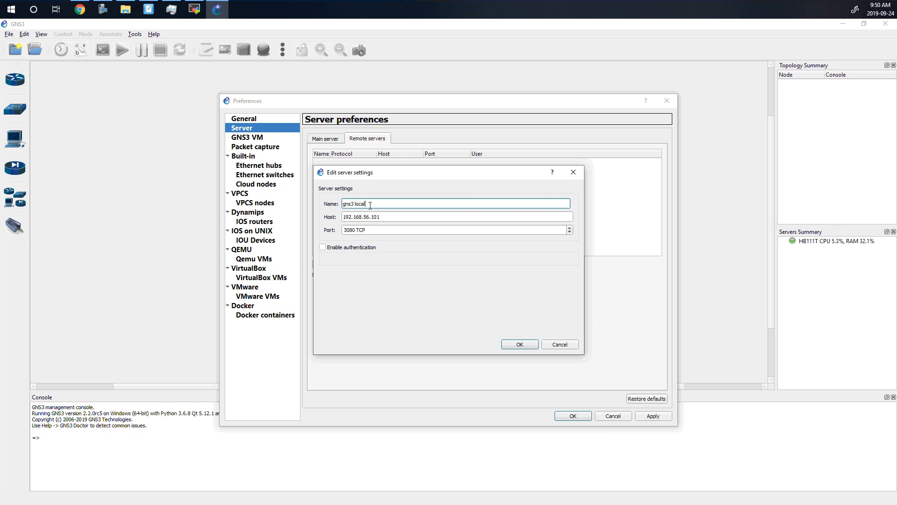
pyautogui.moveTo(390, 216); pyautogui.dragTo(325, 212)
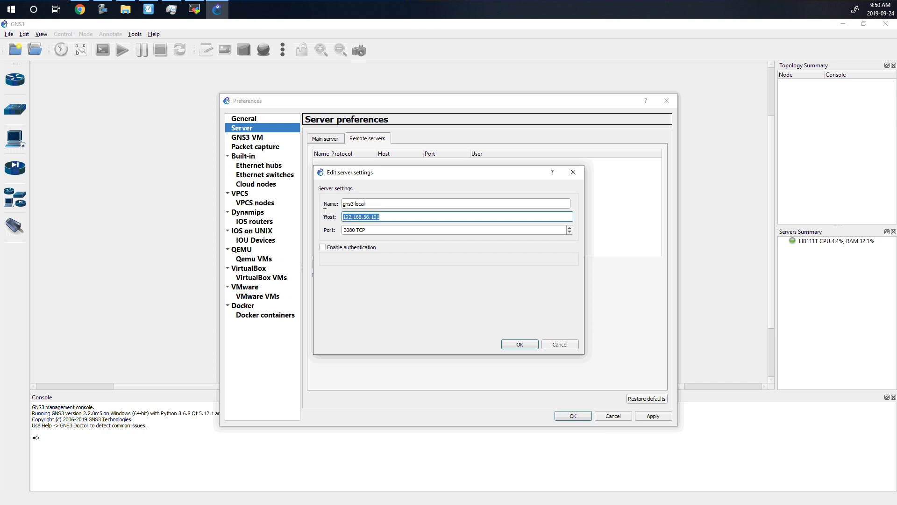
pyautogui.write('172.26.25.7')
# - Switch to SMART Notebook and handwrite "GNS3 Local" below the existing notes on page 3
pyautogui.click(153, 11)
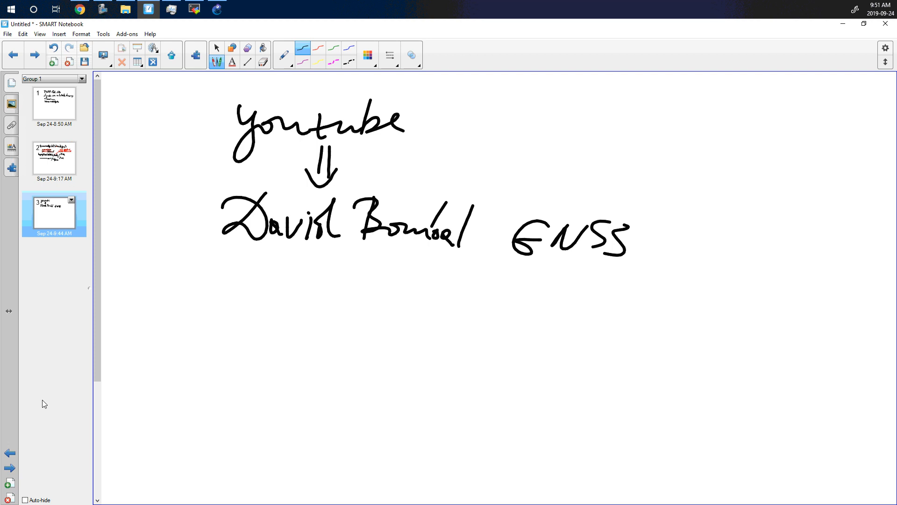
pyautogui.moveTo(317, 267)
pyautogui.mouseDown()
pyautogui.moveTo(327, 279)
pyautogui.moveTo(347, 267)
pyautogui.mouseUp()
pyautogui.moveTo(356, 269); pyautogui.dragTo(343, 292)
pyautogui.moveTo(363, 268)
pyautogui.mouseDown()
pyautogui.moveTo(374, 285)
pyautogui.moveTo(367, 296)
pyautogui.mouseUp()
pyautogui.moveTo(411, 273)
pyautogui.mouseDown()
pyautogui.moveTo(401, 293)
pyautogui.moveTo(442, 299)
pyautogui.mouseUp()
pyautogui.moveTo(454, 289); pyautogui.dragTo(470, 308)
pyautogui.moveTo(482, 273); pyautogui.dragTo(475, 308)
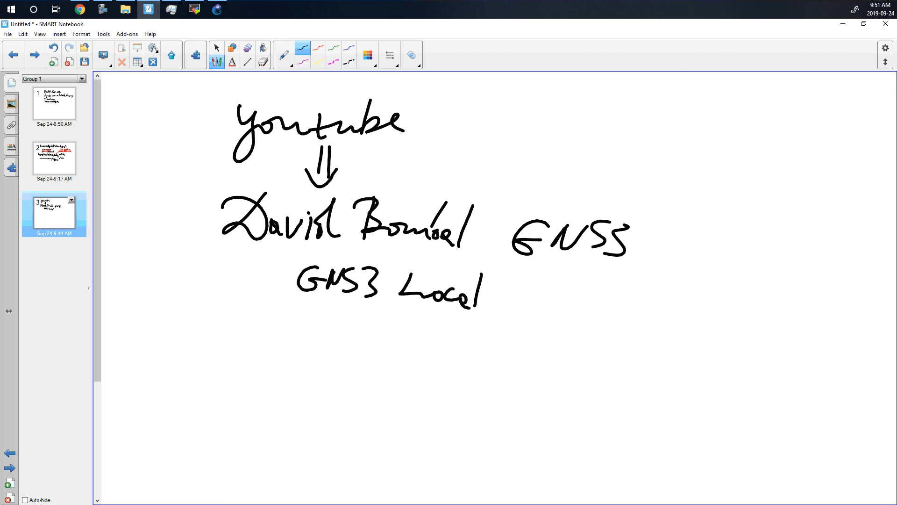
# - Handwrite the address 172.26.25.7 under "GNS3 Local" and switch back to the GNS3 server settings
pyautogui.moveTo(281, 330); pyautogui.dragTo(292, 346)
pyautogui.moveTo(308, 317)
pyautogui.mouseDown()
pyautogui.moveTo(309, 346)
pyautogui.moveTo(314, 331)
pyautogui.mouseUp()
pyautogui.moveTo(323, 328)
pyautogui.mouseDown()
pyautogui.moveTo(343, 327)
pyautogui.moveTo(344, 348)
pyautogui.moveTo(452, 356)
pyautogui.mouseUp()
pyautogui.click(351, 348)
pyautogui.click(412, 351)
pyautogui.moveTo(454, 328)
pyautogui.mouseDown()
pyautogui.moveTo(456, 357)
pyautogui.moveTo(476, 328)
pyautogui.moveTo(498, 367)
pyautogui.moveTo(520, 355)
pyautogui.mouseUp()
pyautogui.click(474, 358)
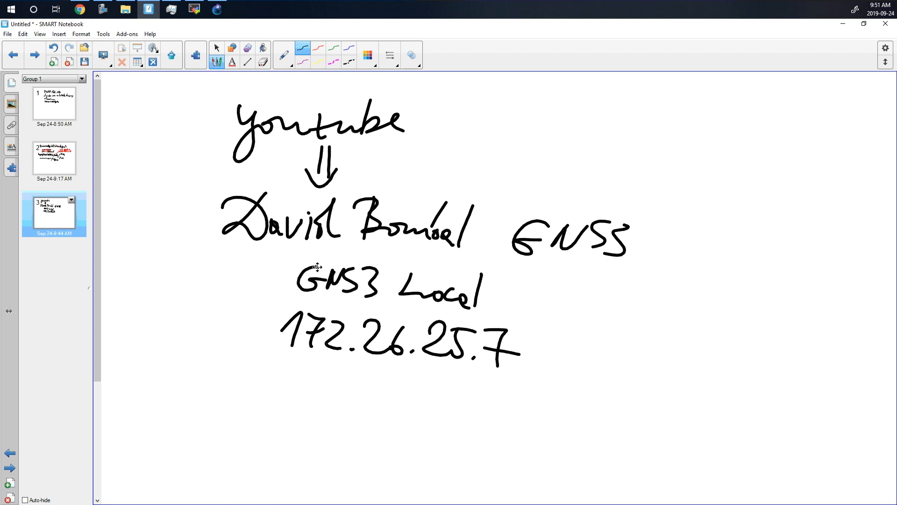
pyautogui.click(220, 12)
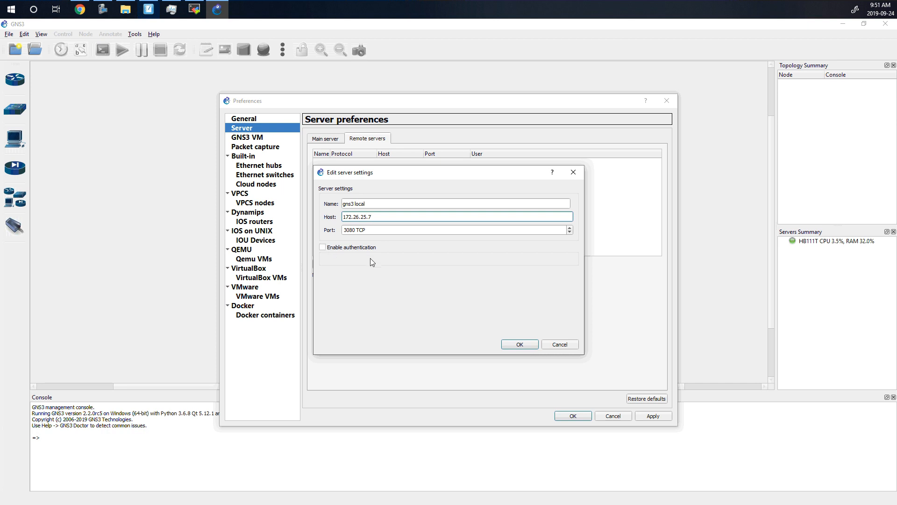
# - Save the gns3 local remote server entry, apply the server preferences and close them
pyautogui.click(518, 345)
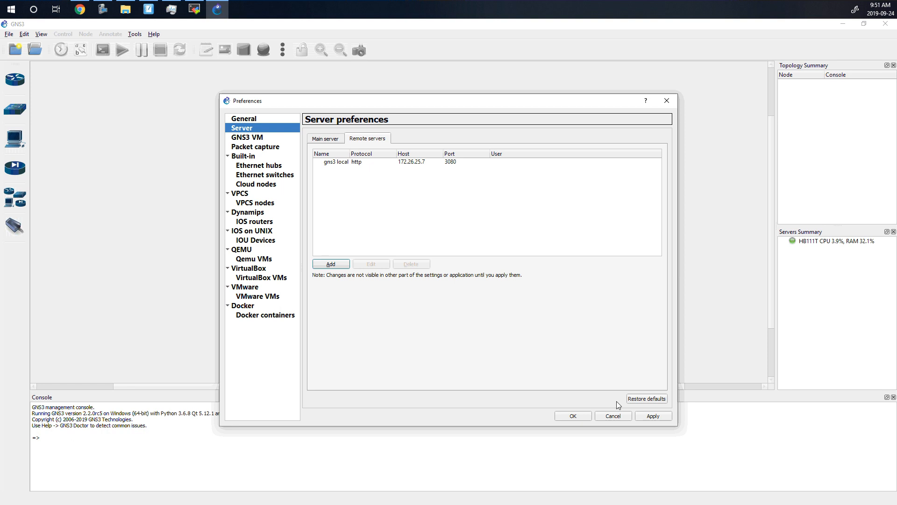
pyautogui.click(656, 415)
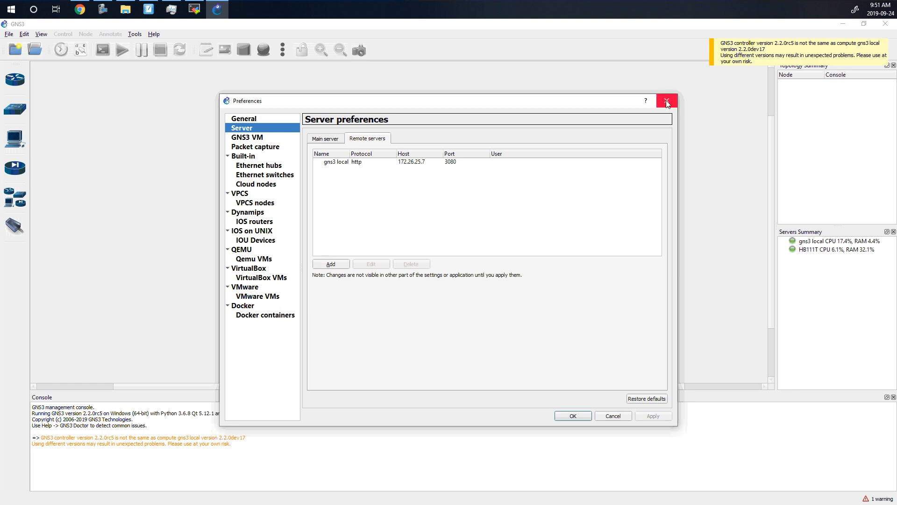
pyautogui.click(590, 416)
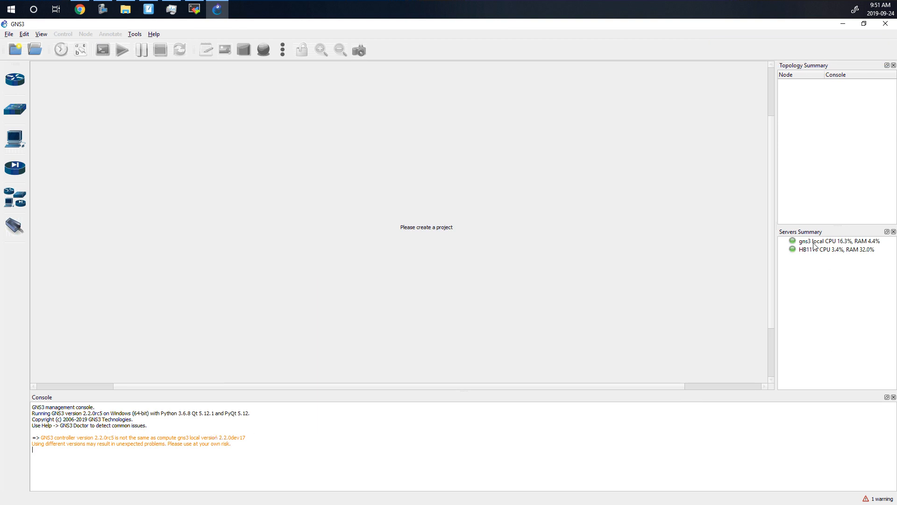
# - Examine the gns3 local and HB111T entries in the Servers Summary, including their version and platform details
pyautogui.moveTo(827, 245)
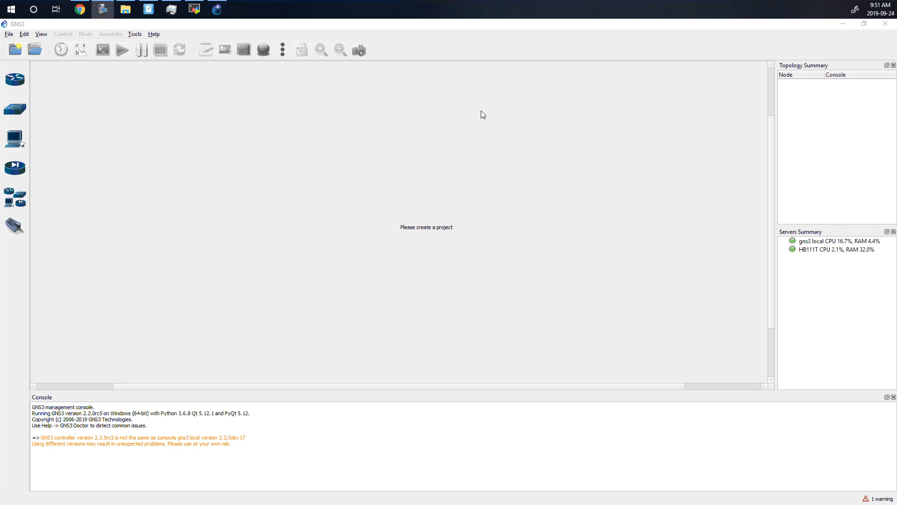
pyautogui.click(848, 244)
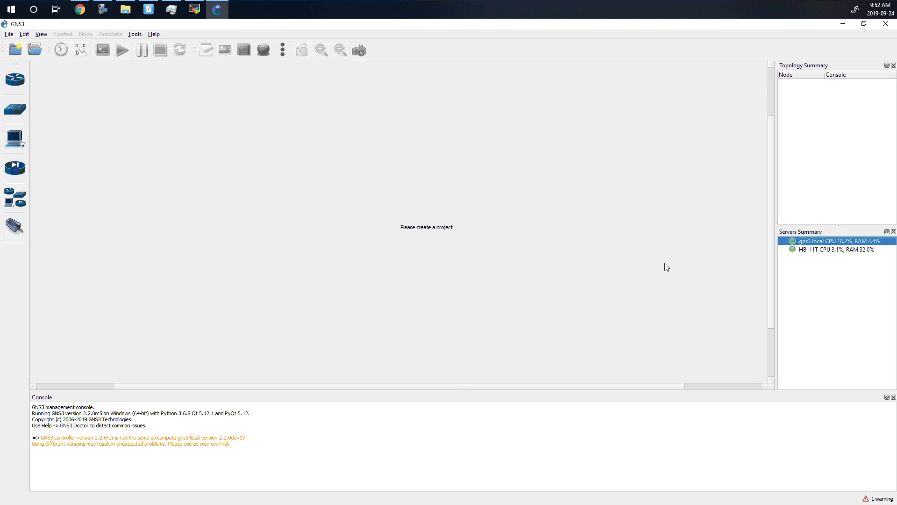
pyautogui.click(821, 250)
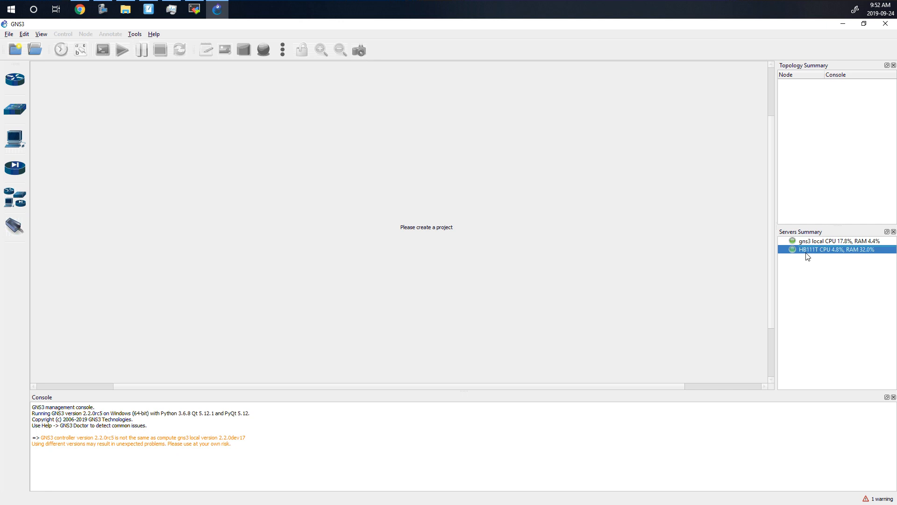
pyautogui.click(845, 242)
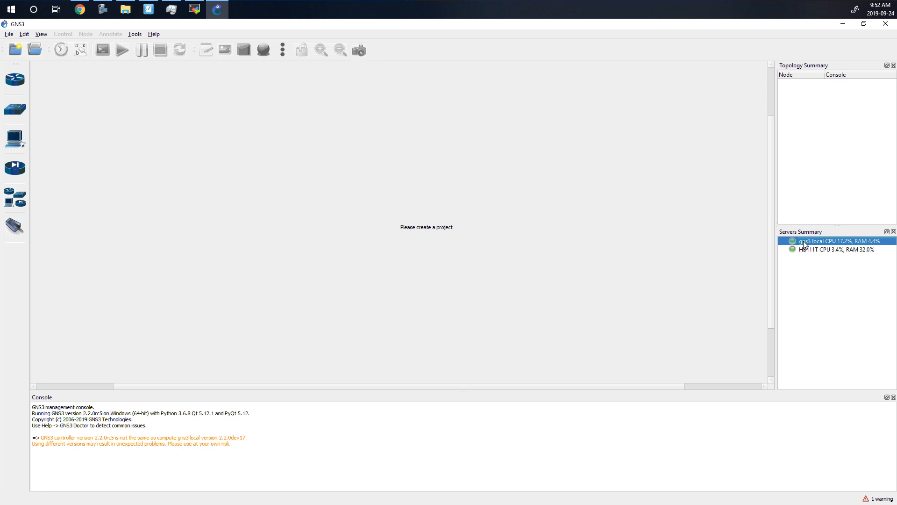
pyautogui.moveTo(805, 244)
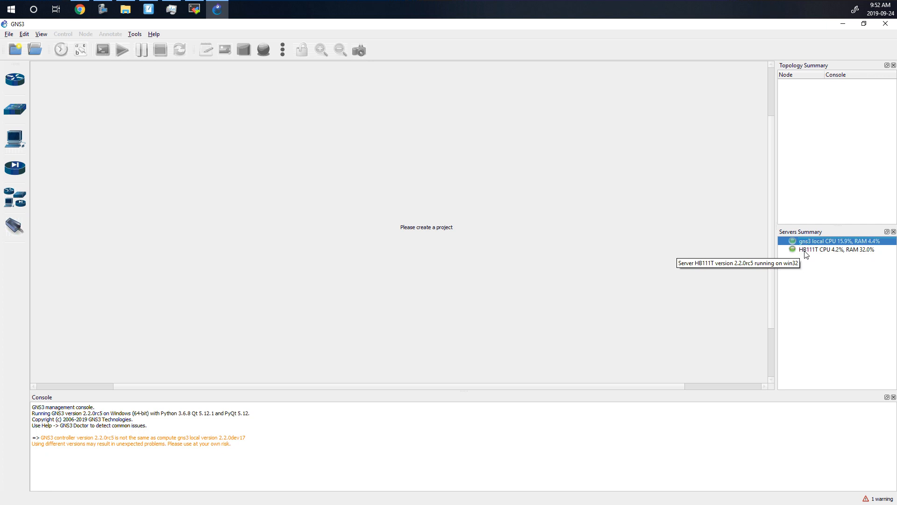
pyautogui.click(806, 254)
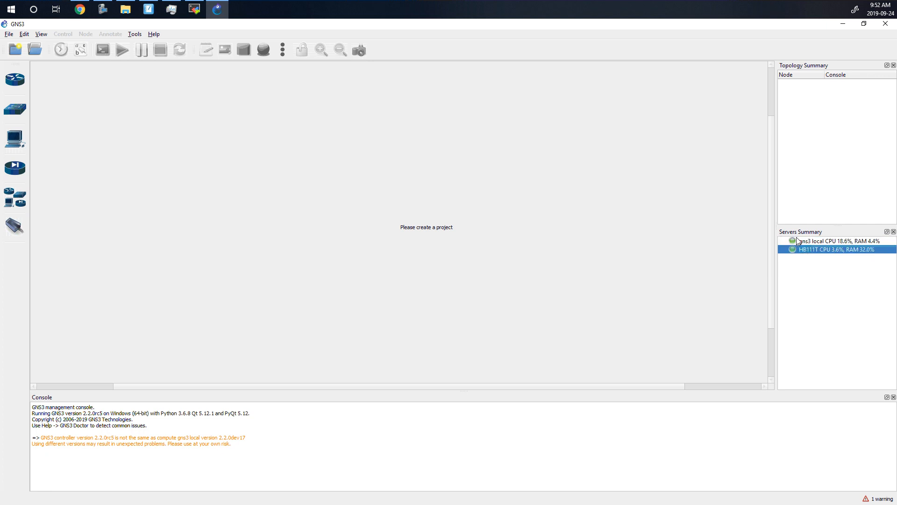
pyautogui.moveTo(797, 243)
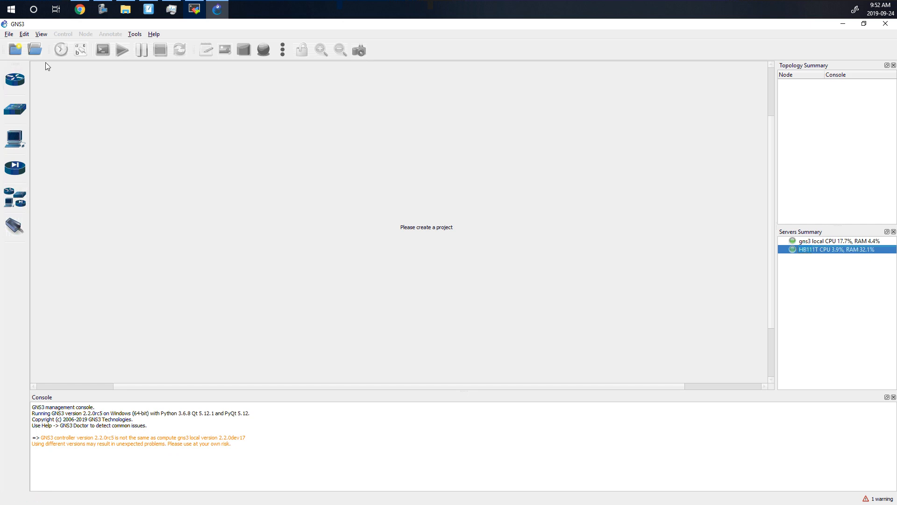
# - Browse the device categories for routers, switches, end devices and security devices, ending with all devices
pyautogui.click(14, 200)
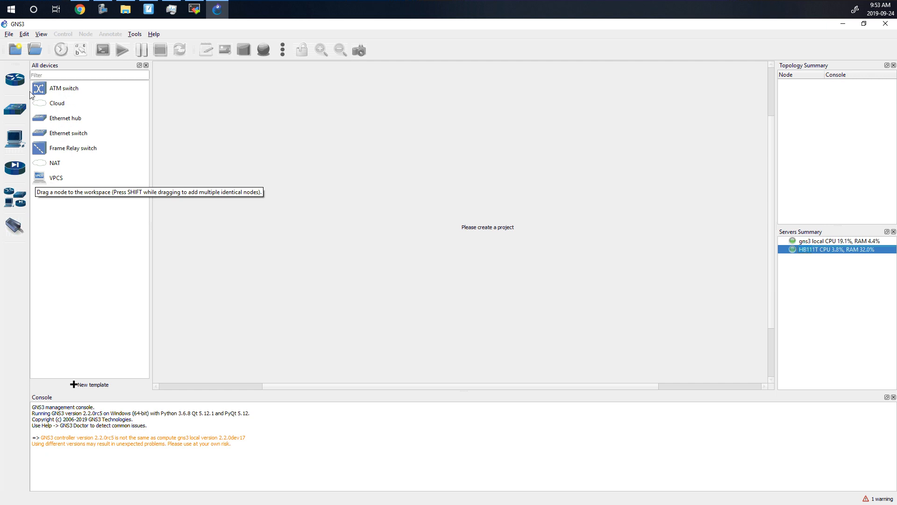
pyautogui.click(19, 84)
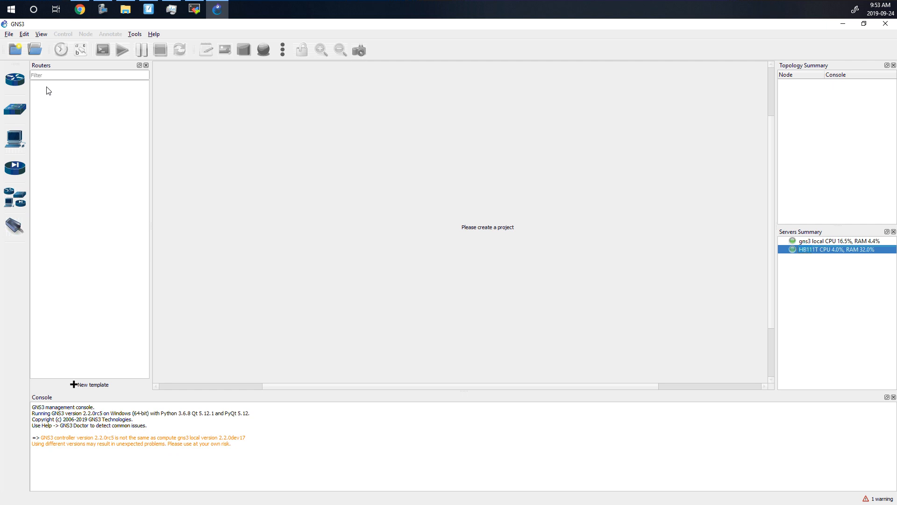
pyautogui.click(19, 110)
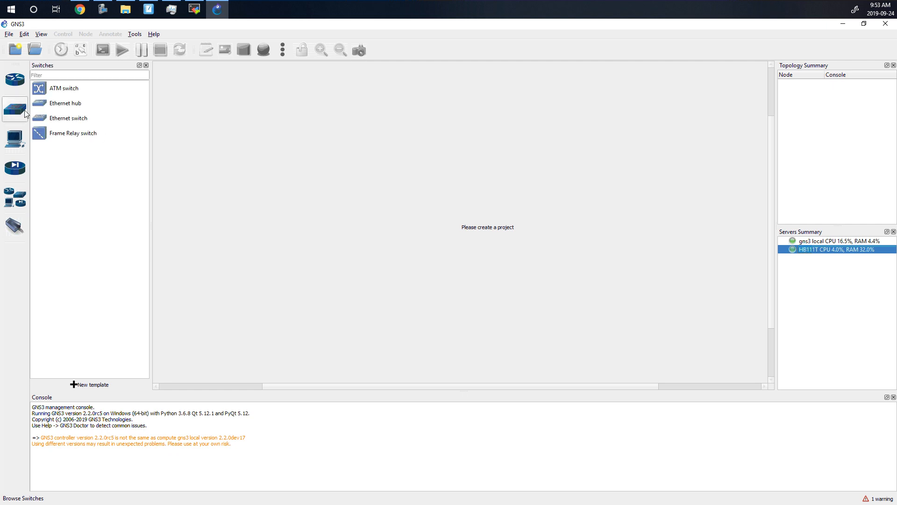
pyautogui.click(15, 138)
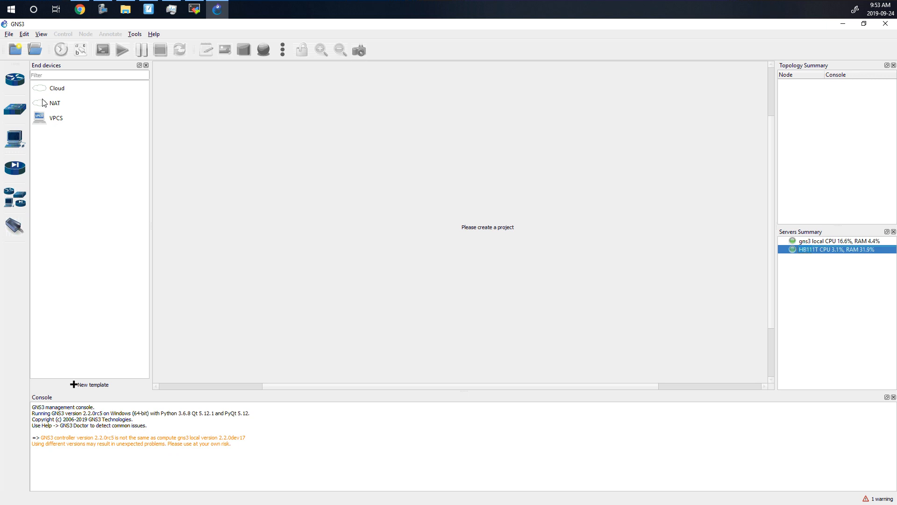
pyautogui.click(15, 167)
pyautogui.click(15, 197)
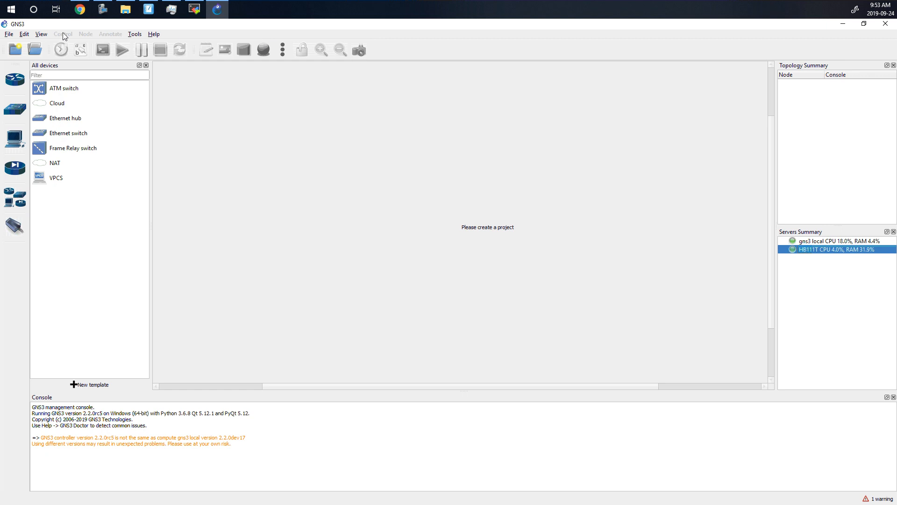
pyautogui.click(24, 34)
pyautogui.click(47, 77)
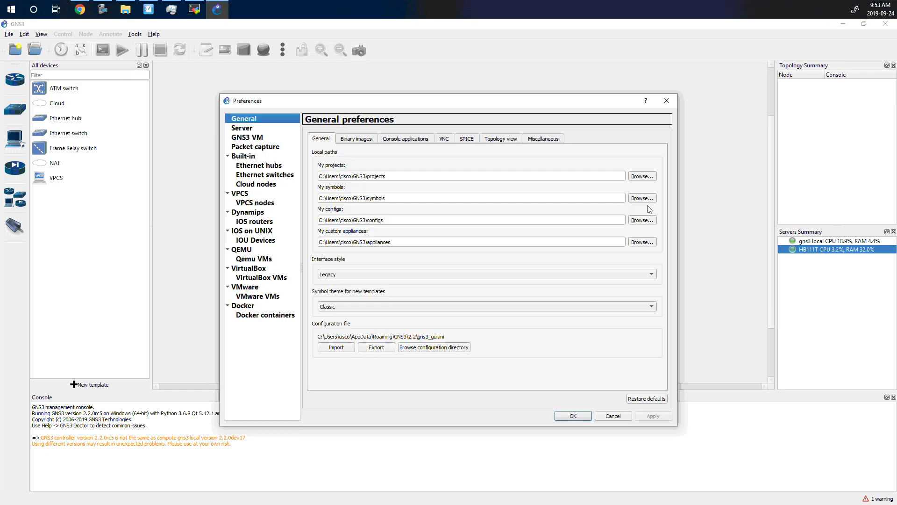
pyautogui.moveTo(422, 104); pyautogui.dragTo(427, 81)
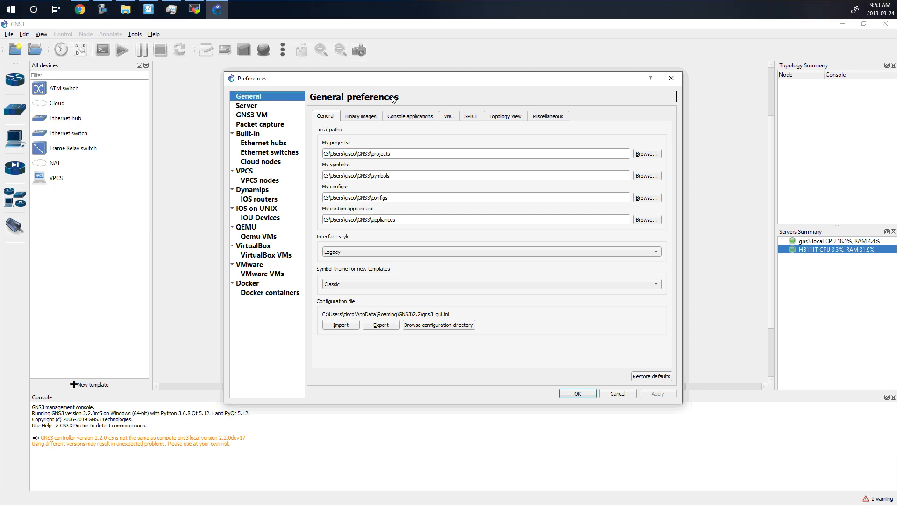
pyautogui.click(622, 394)
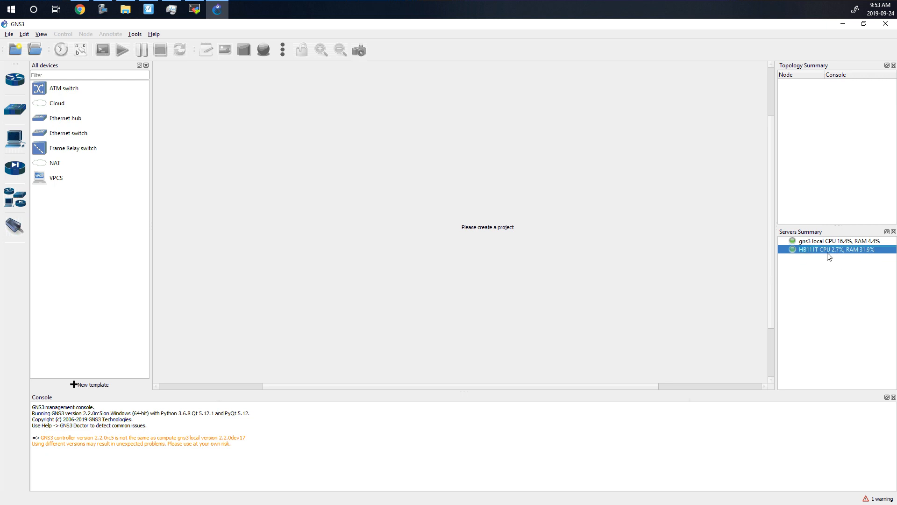
# - Compare the two servers in the Servers Summary again, ending with gns3 local selected
pyautogui.click(812, 242)
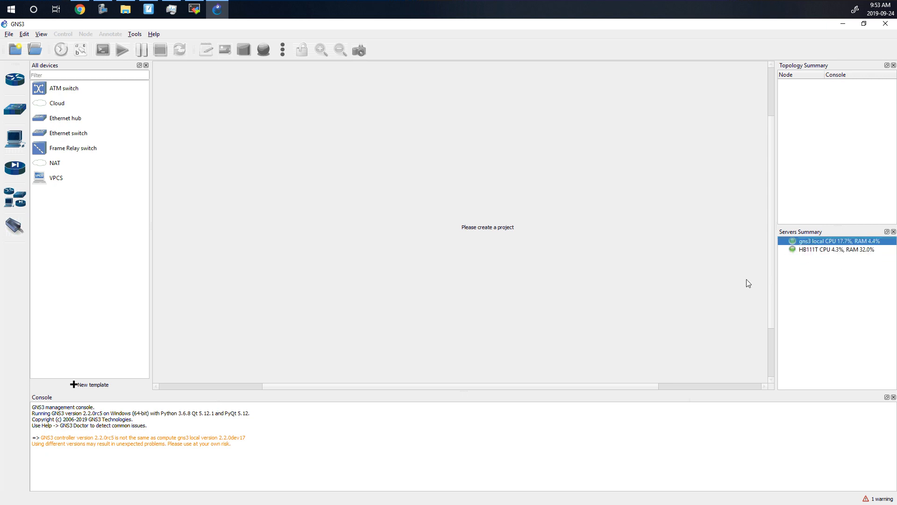
pyautogui.click(815, 251)
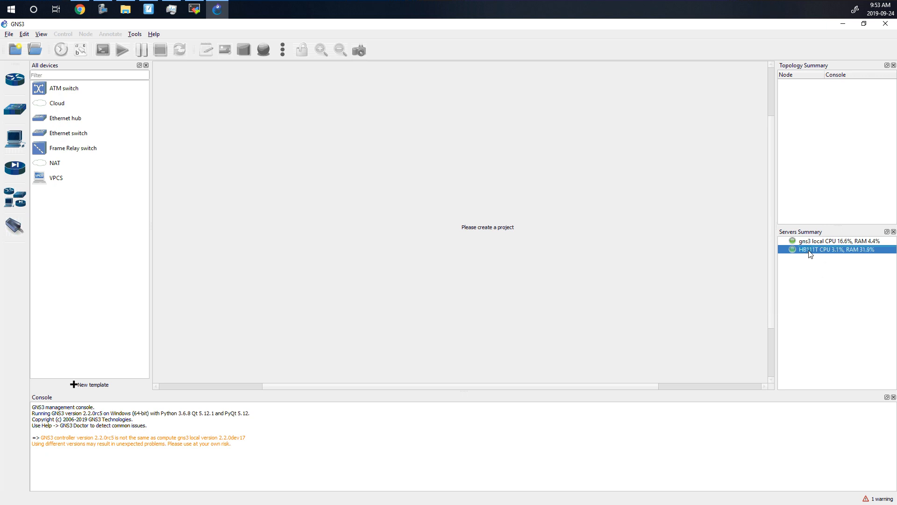
pyautogui.click(818, 240)
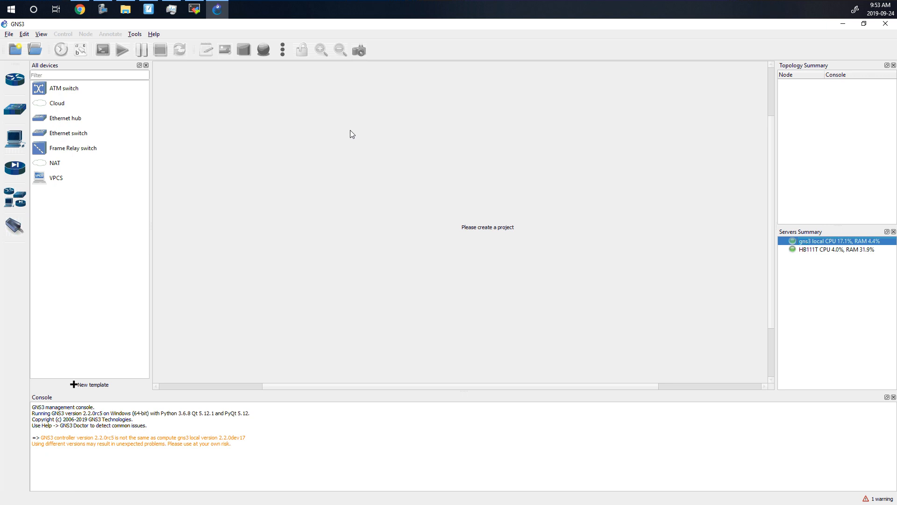
# - Start a new blank project and name it 001
pyautogui.click(8, 35)
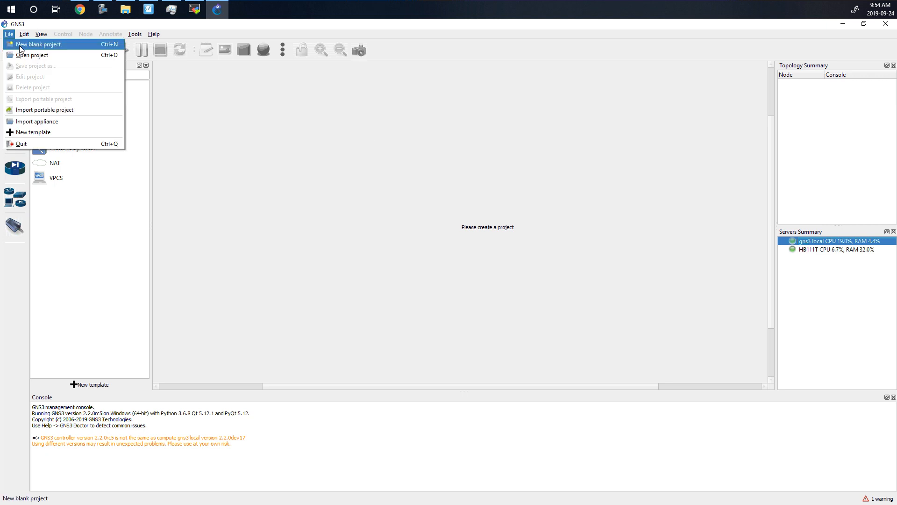
pyautogui.click(20, 45)
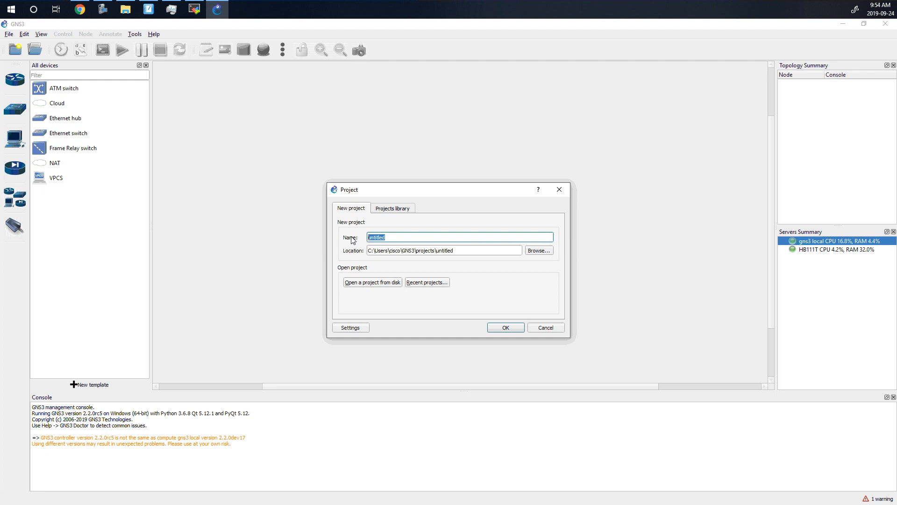
pyautogui.write('001')
# - Copy the GNS3\projects\001 part of the new project's location path and browse for a project location in Documents
pyautogui.moveTo(448, 251); pyautogui.dragTo(361, 253)
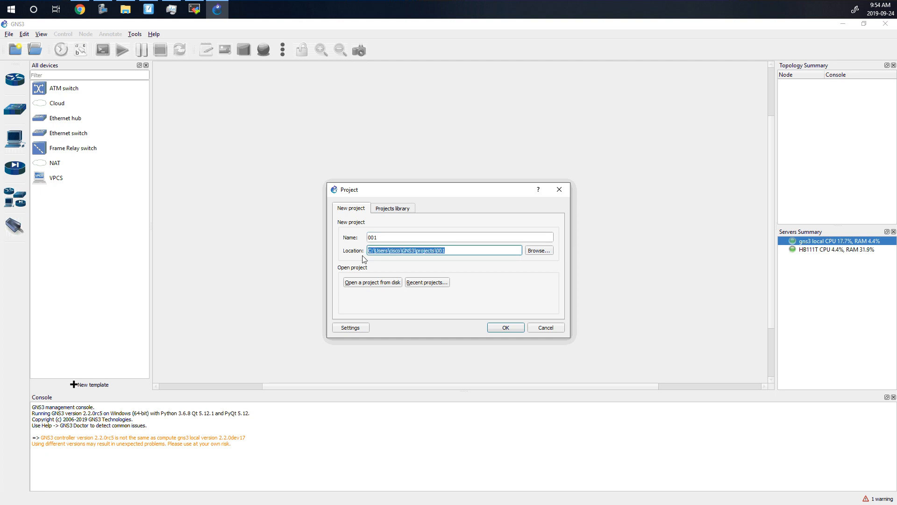
pyautogui.click(401, 251)
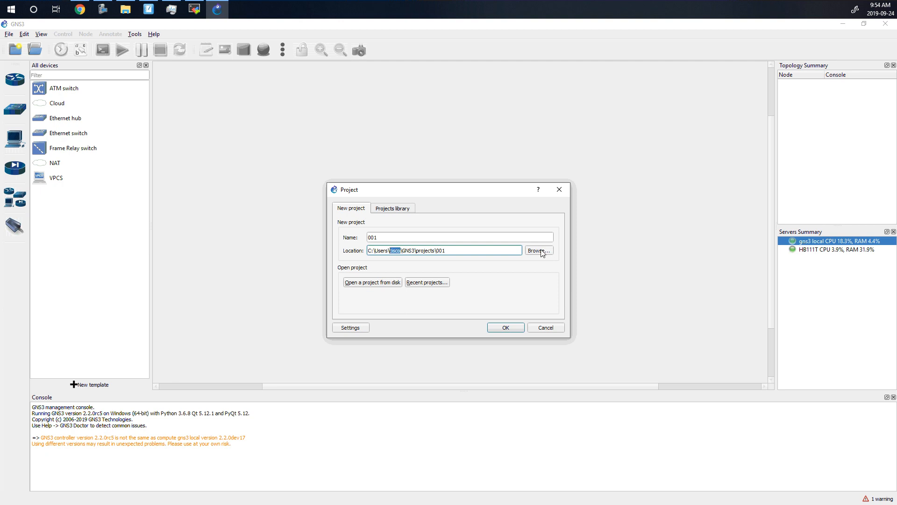
pyautogui.moveTo(463, 251); pyautogui.dragTo(403, 252)
pyautogui.rightClick(407, 250)
pyautogui.click(425, 288)
pyautogui.click(533, 251)
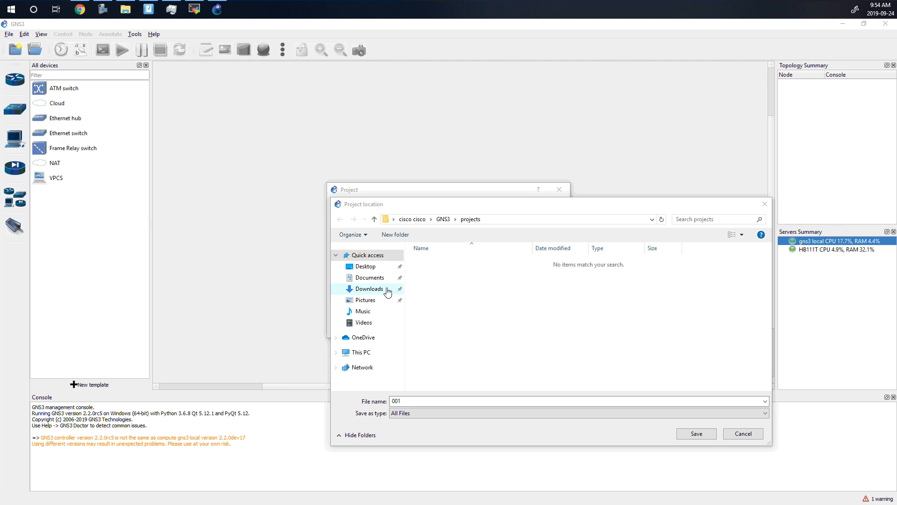
pyautogui.click(369, 278)
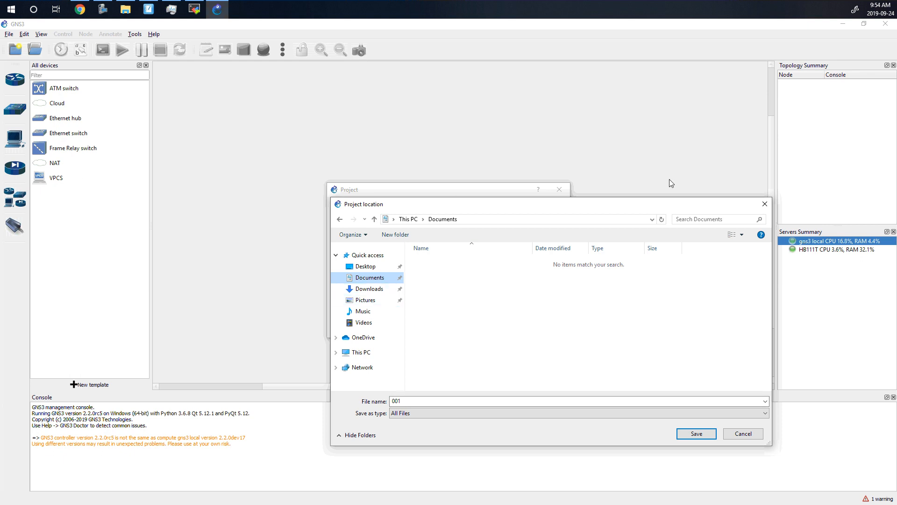
# - Switch to File Explorer and create a folder named GNS3 in Documents
pyautogui.click(125, 9)
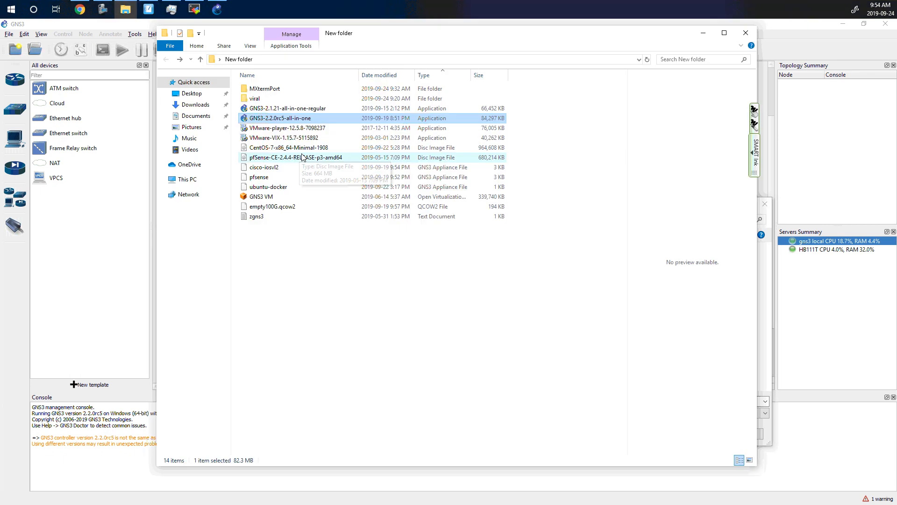
pyautogui.click(193, 116)
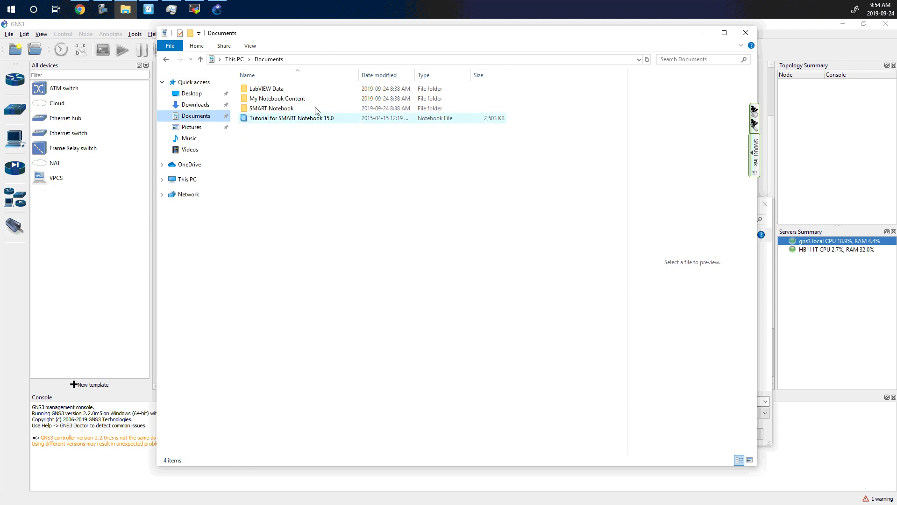
pyautogui.rightClick(264, 137)
pyautogui.moveTo(290, 268)
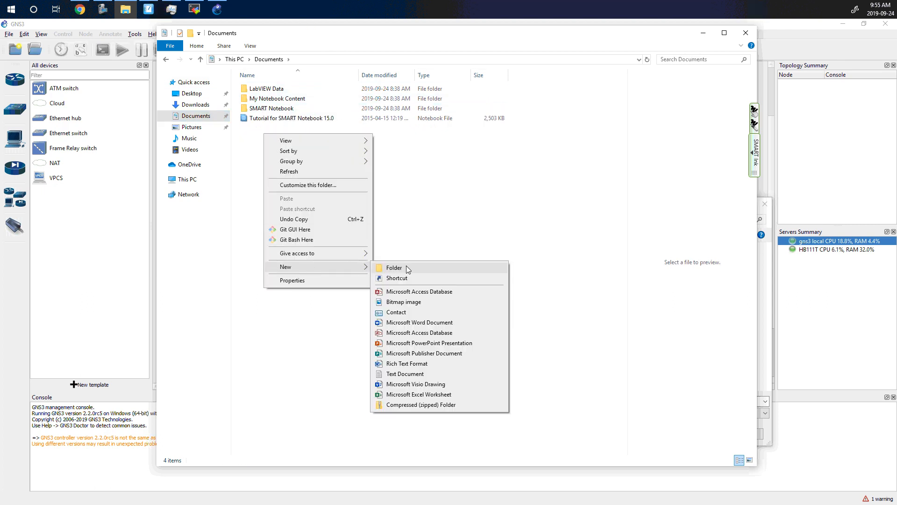
pyautogui.click(394, 268)
pyautogui.hotkey('ctrl', 'v')
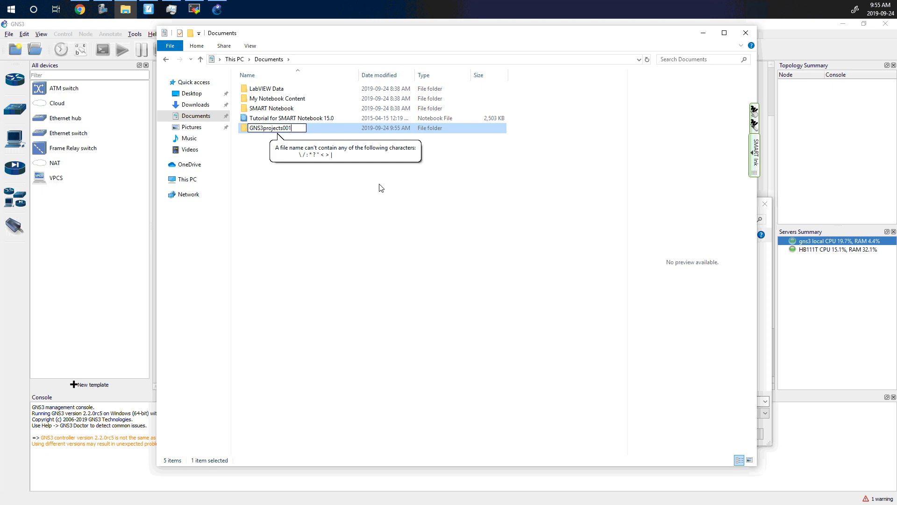
pyautogui.press('BackSpace')
pyautogui.press('BackSpace')
pyautogui.press('BackSpace')
pyautogui.press('BackSpace')
pyautogui.press('BackSpace')
pyautogui.press('BackSpace')
pyautogui.press('BackSpace')
pyautogui.press('BackSpace')
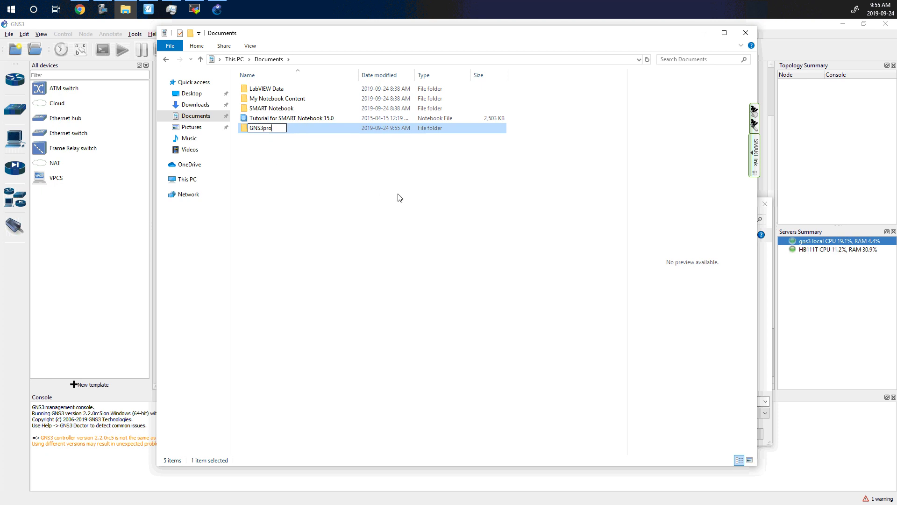
pyautogui.press('BackSpace')
pyautogui.press('BackSpace')
pyautogui.press('BackSpace')
pyautogui.press('Return')
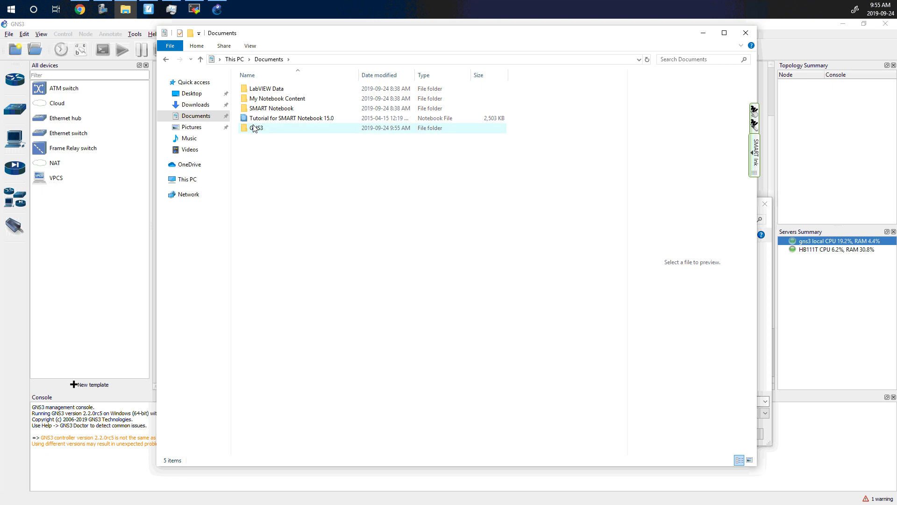
# - Create a folder named projects inside the GNS3 folder in Documents and close File Explorer to return to GNS3
pyautogui.doubleClick(259, 128)
pyautogui.rightClick(261, 145)
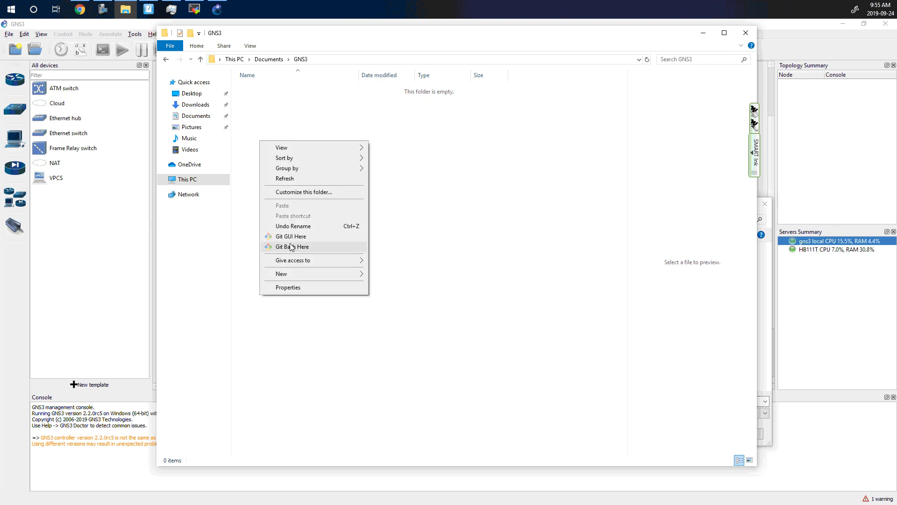
pyautogui.click(384, 276)
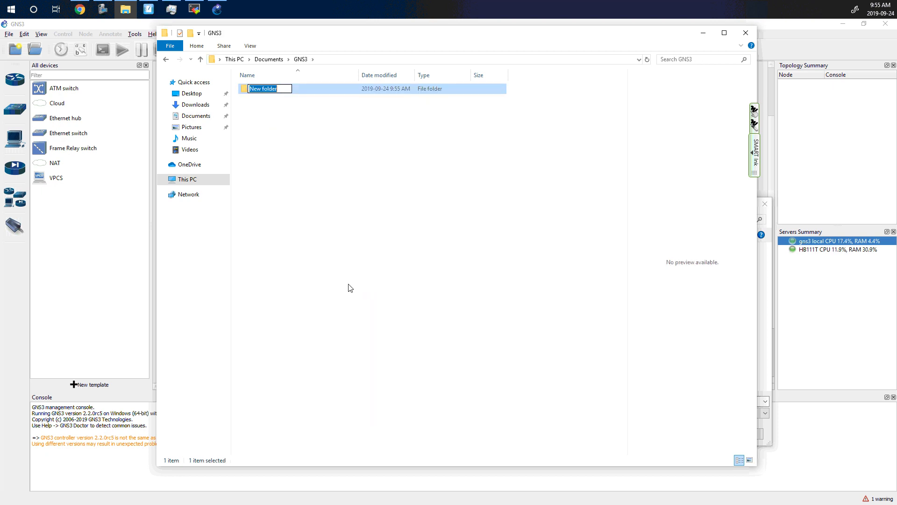
pyautogui.hotkey('ctrl', 'v')
pyautogui.press('BackSpace')
pyautogui.press('BackSpace')
pyautogui.press('BackSpace')
pyautogui.press('Delete')
pyautogui.press('Delete')
pyautogui.press('Delete')
pyautogui.press('Delete')
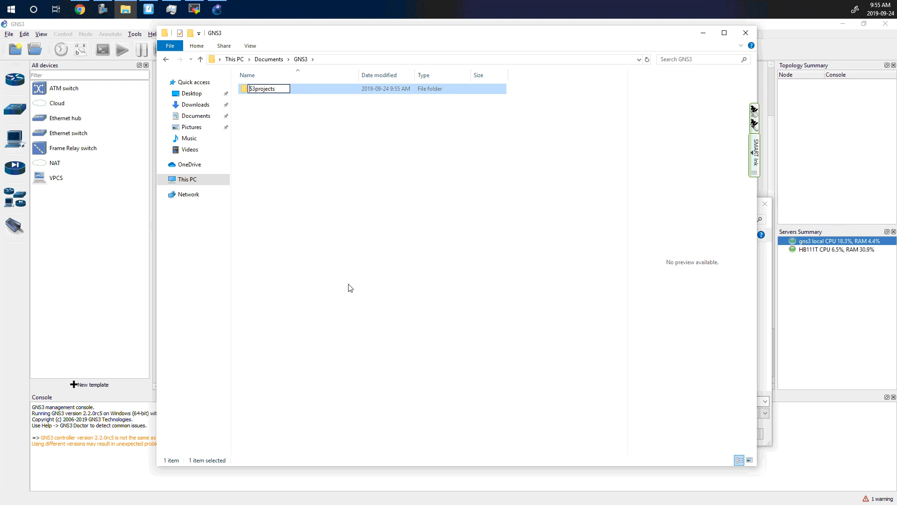
pyautogui.click(421, 206)
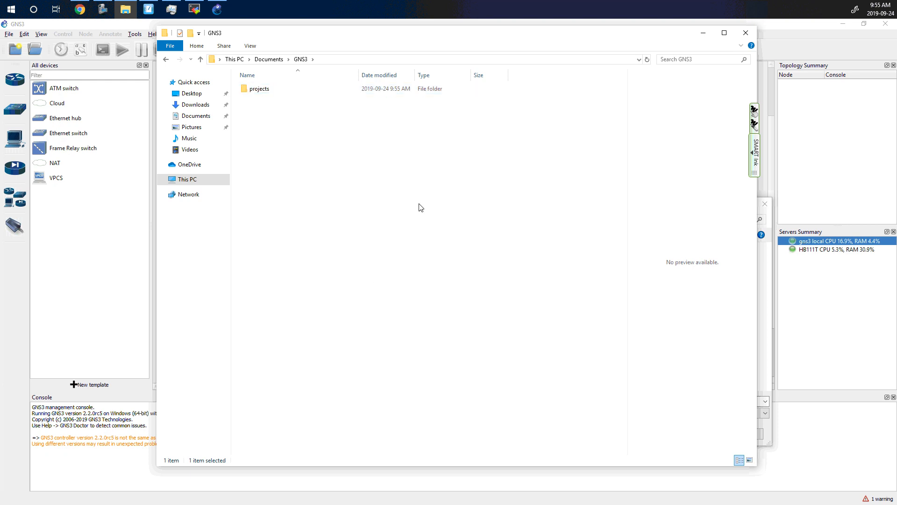
pyautogui.click(748, 34)
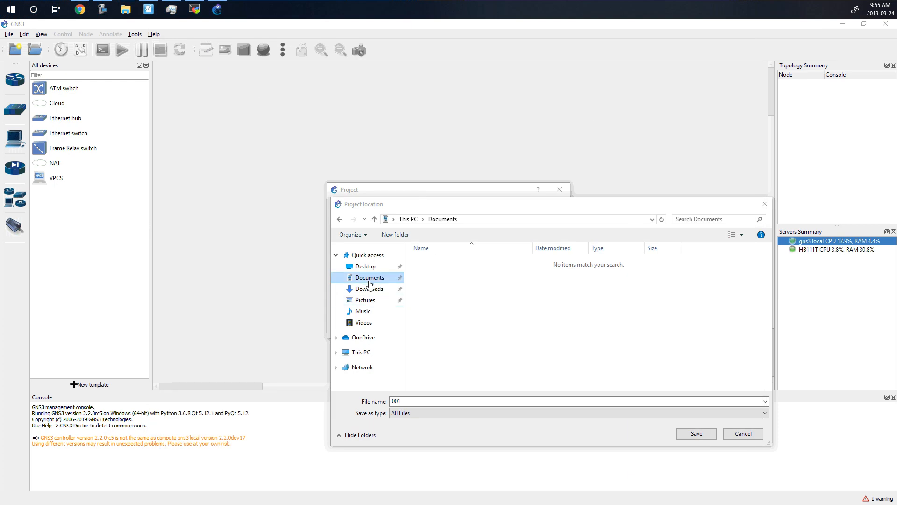
pyautogui.click(367, 267)
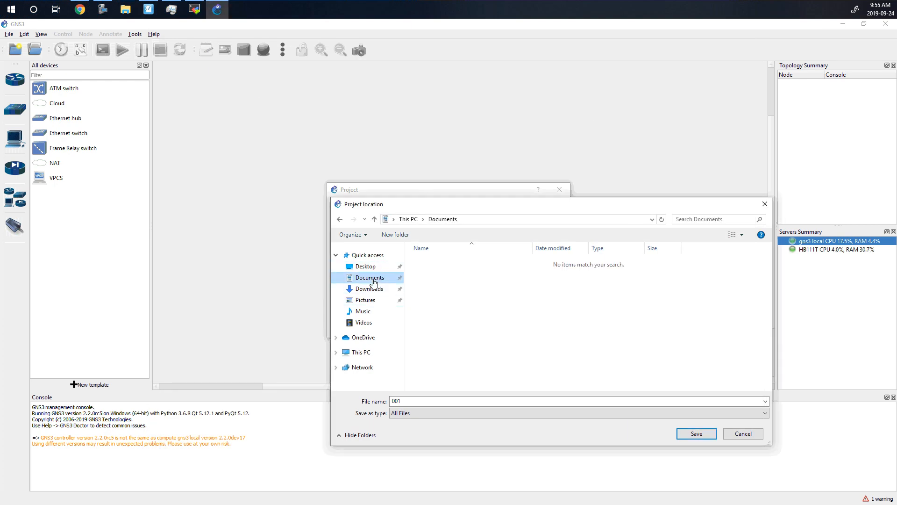
pyautogui.click(371, 279)
pyautogui.click(765, 205)
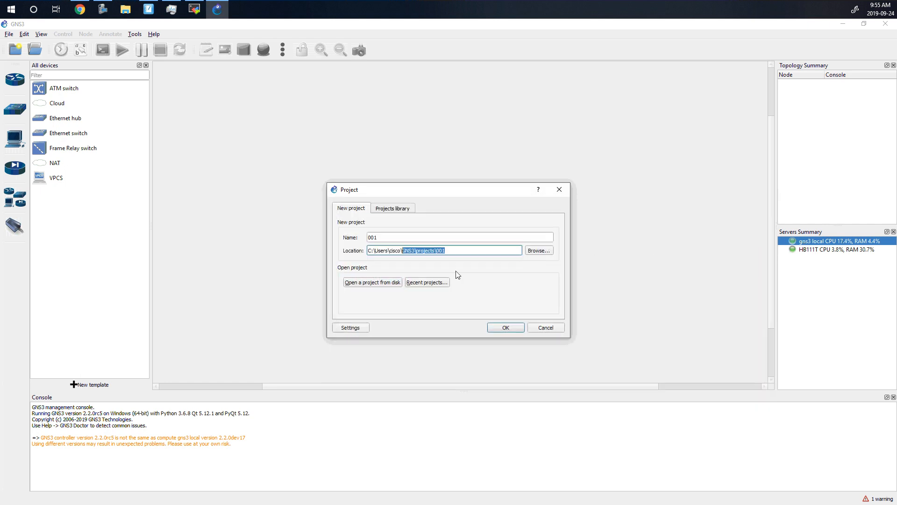
# - Set project 001's location to the Documents\GNS3\projects folder of the local account's profile under C:\Users, and create the project
pyautogui.click(545, 252)
pyautogui.click(360, 351)
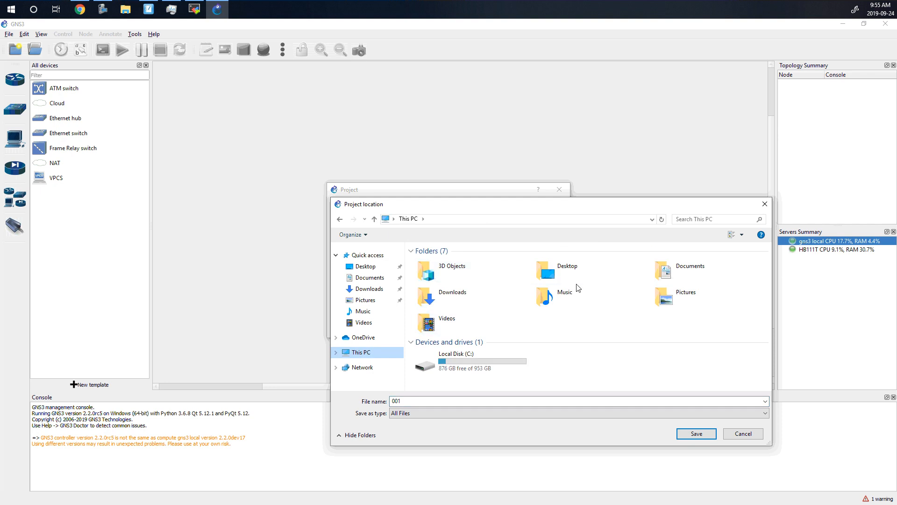
pyautogui.doubleClick(675, 271)
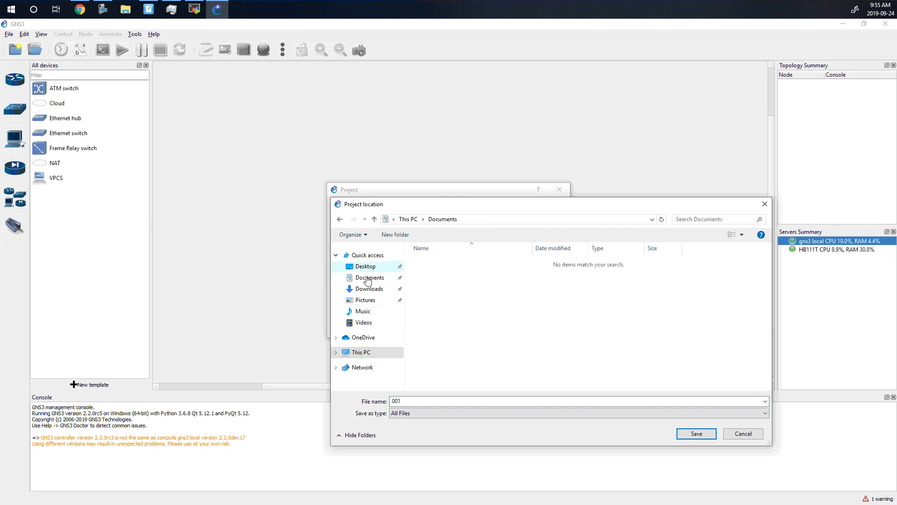
pyautogui.click(357, 354)
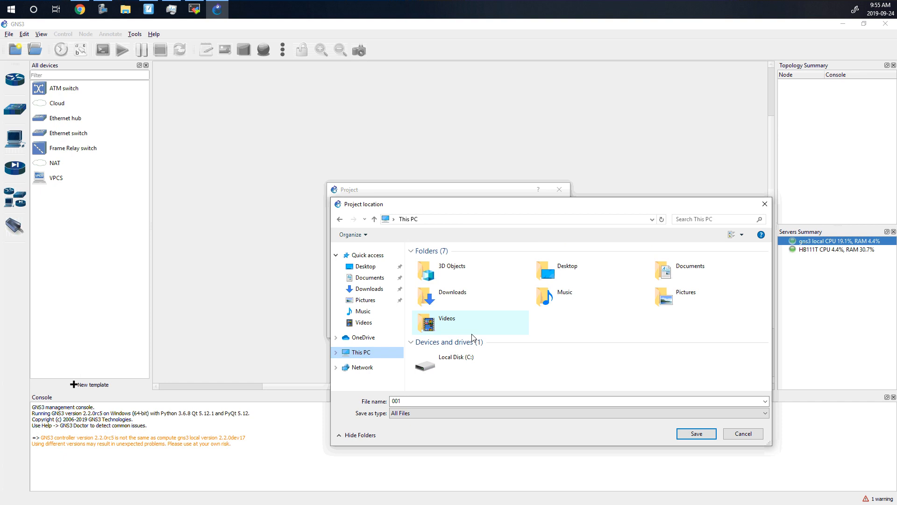
pyautogui.doubleClick(471, 354)
pyautogui.doubleClick(436, 301)
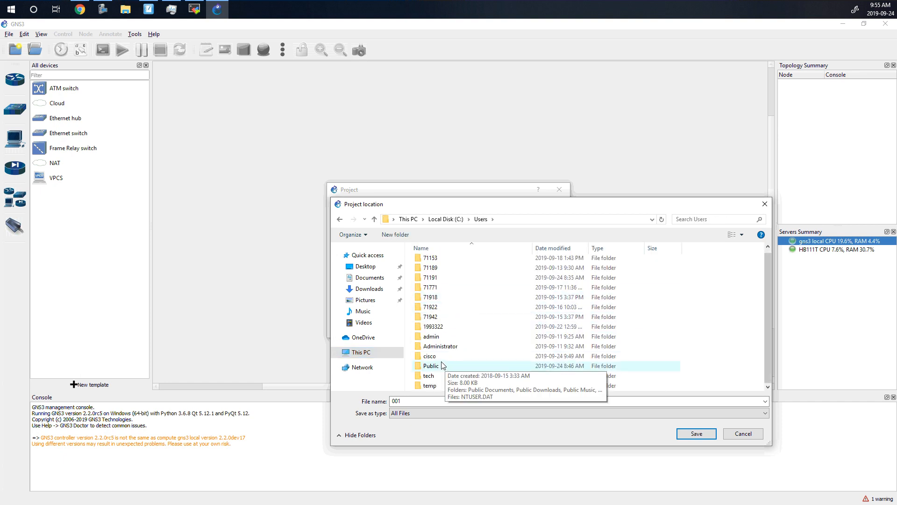
pyautogui.doubleClick(438, 277)
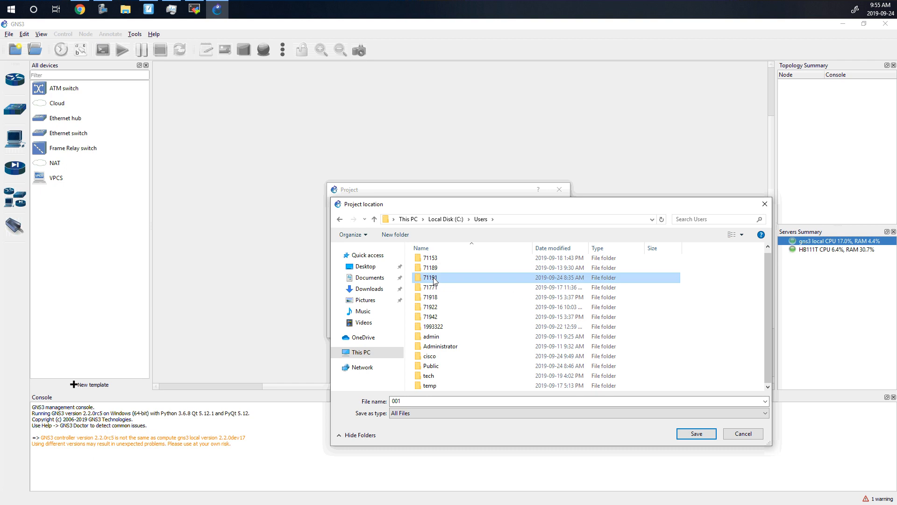
pyautogui.doubleClick(441, 289)
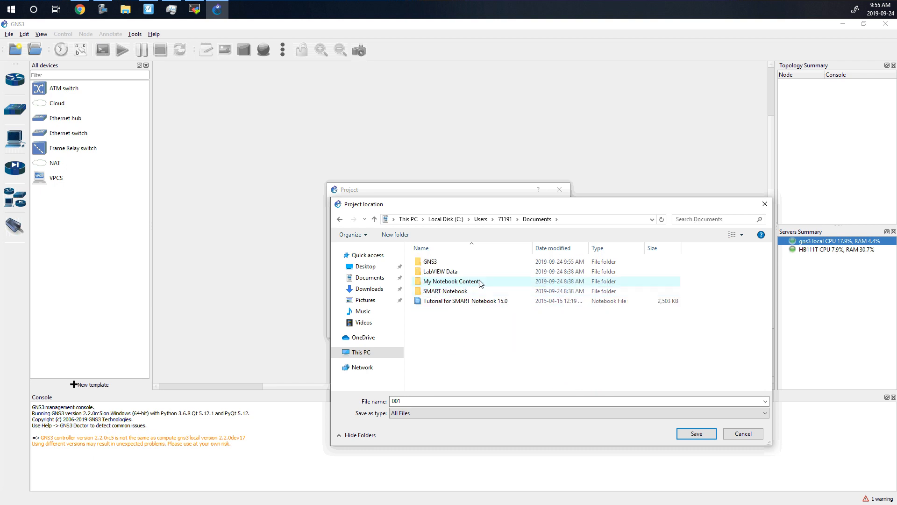
pyautogui.doubleClick(438, 264)
pyautogui.doubleClick(438, 264)
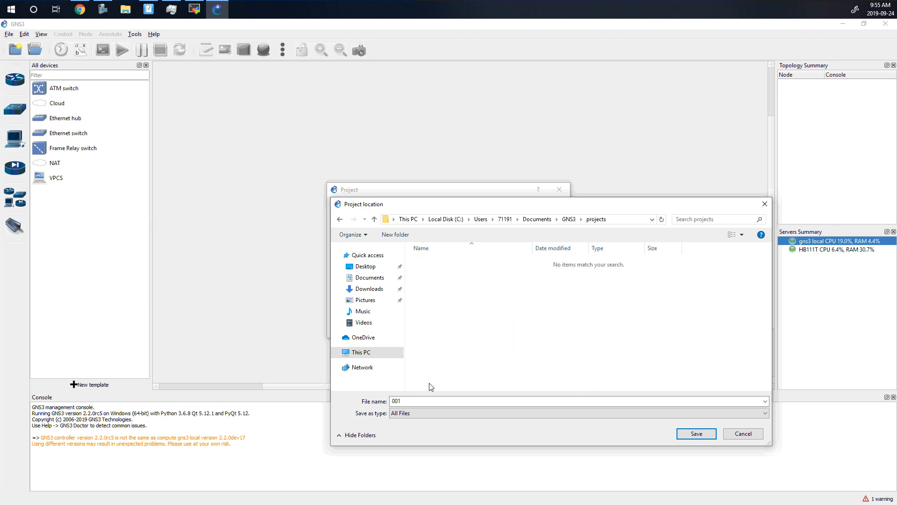
pyautogui.click(696, 435)
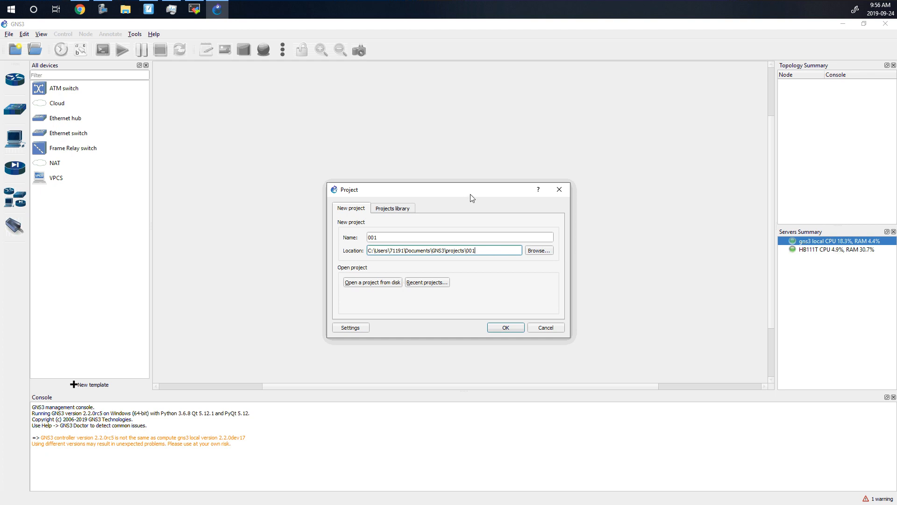
pyautogui.moveTo(471, 193); pyautogui.dragTo(404, 145)
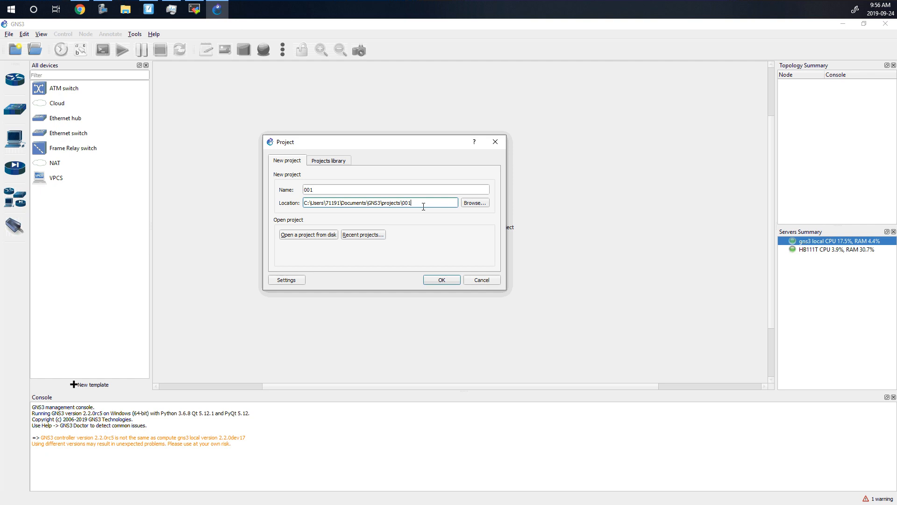
pyautogui.click(441, 280)
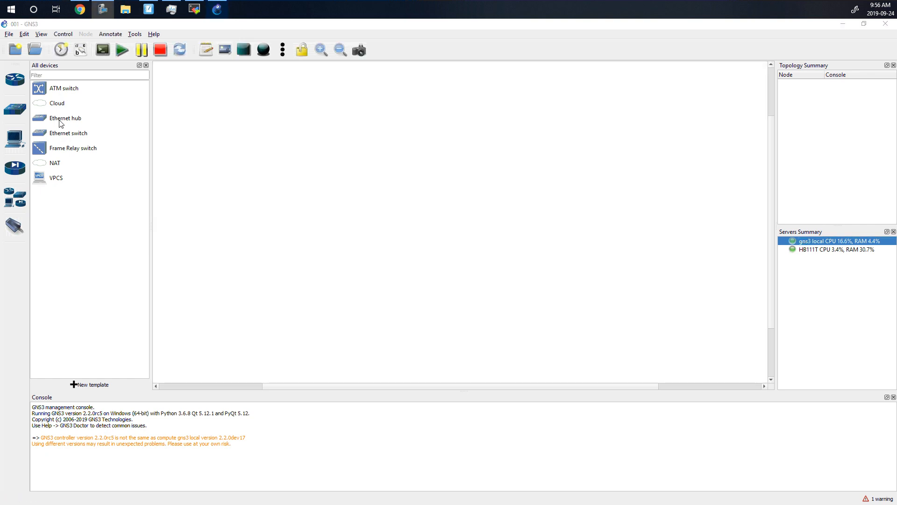
# - Narrow the All devices list to widen the project workspace
pyautogui.click(148, 150)
pyautogui.moveTo(148, 150); pyautogui.dragTo(111, 147)
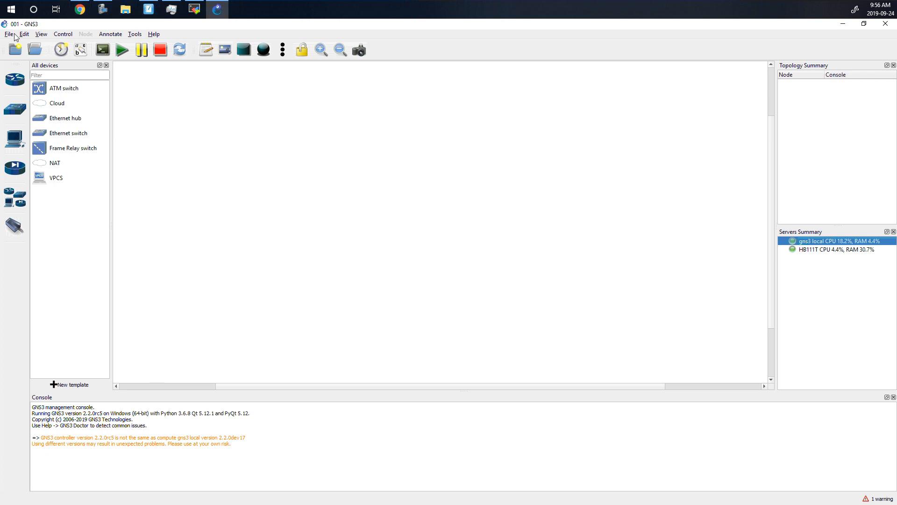
pyautogui.click(10, 35)
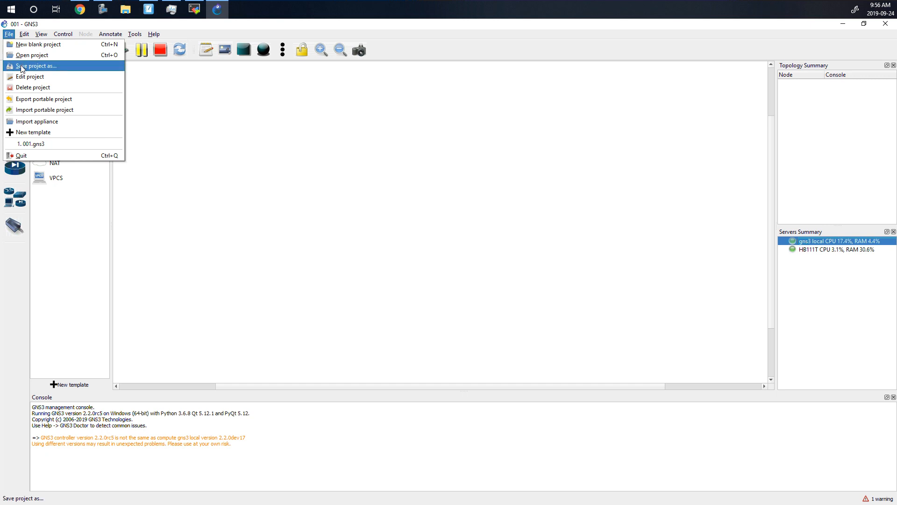
pyautogui.click(231, 160)
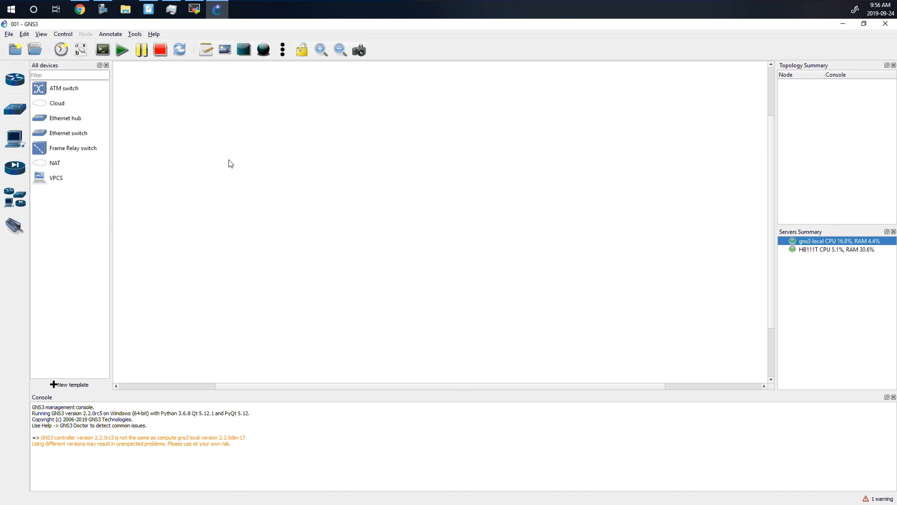